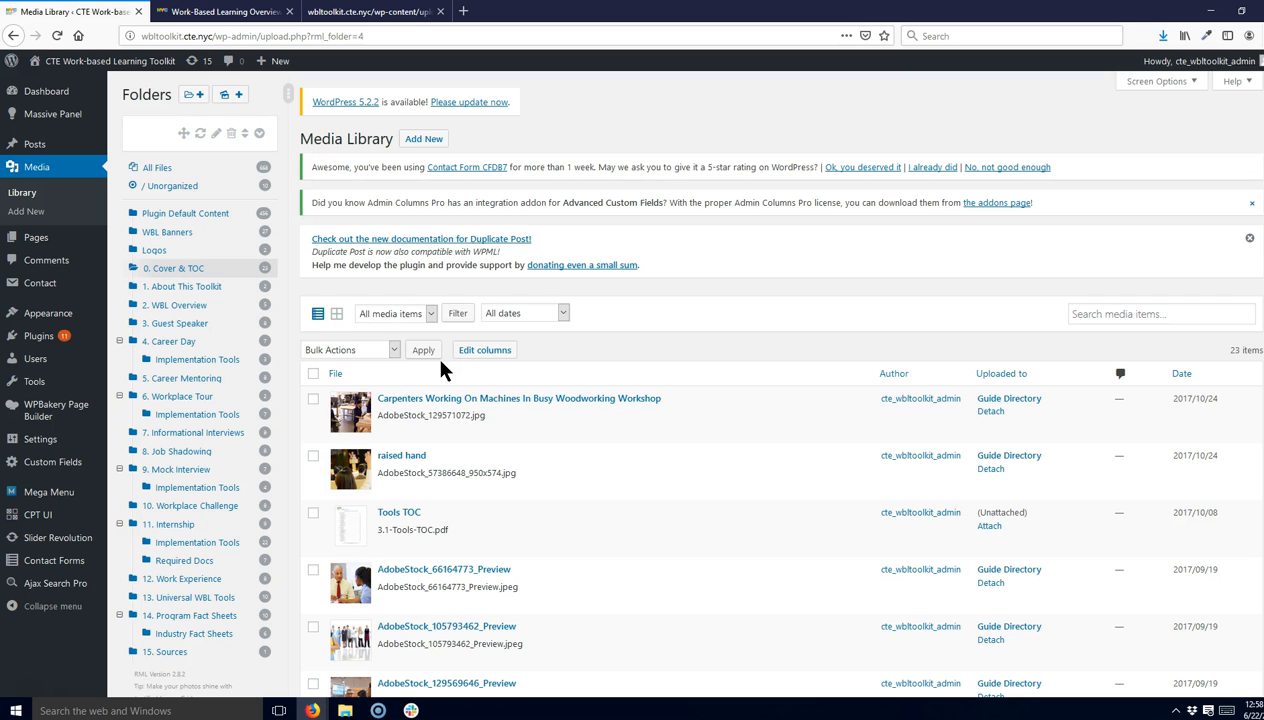
# - Try to open the site's wp-admin dashboard from the address bar
pyautogui.moveTo(46, 58)
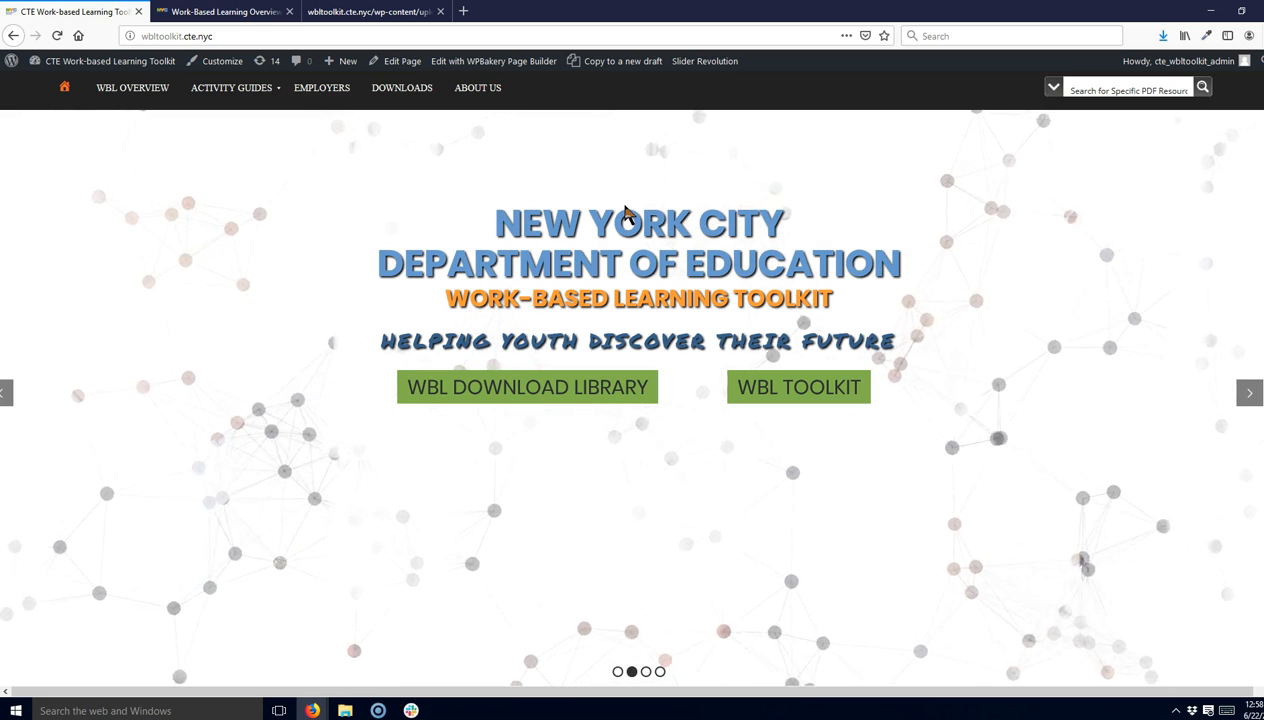
pyautogui.click(323, 33)
pyautogui.click(323, 33)
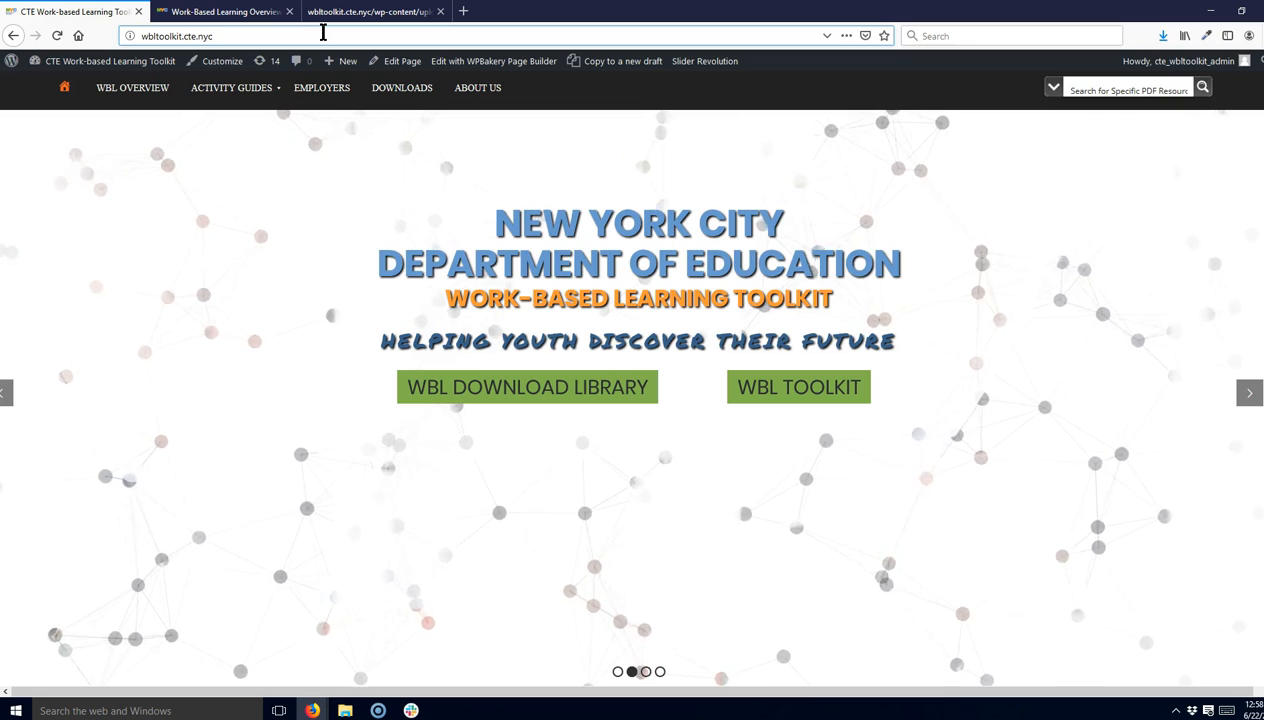
pyautogui.write('/wp')
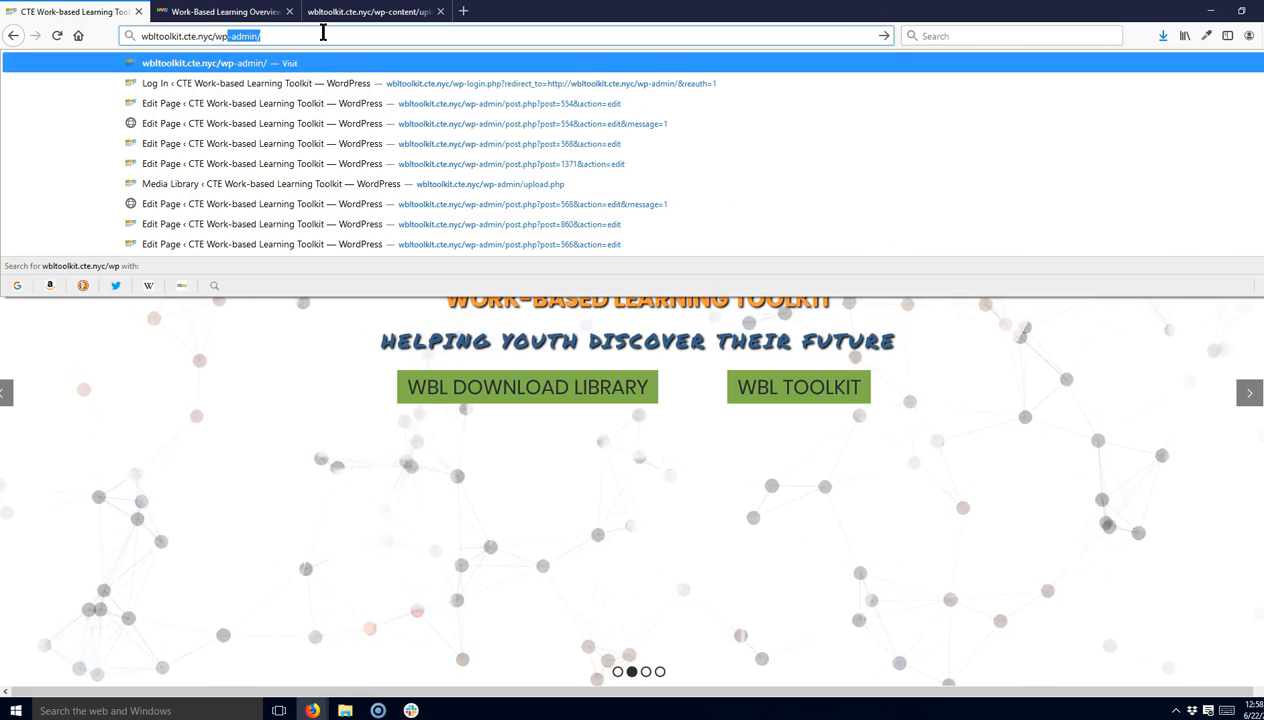
pyautogui.press('Return')
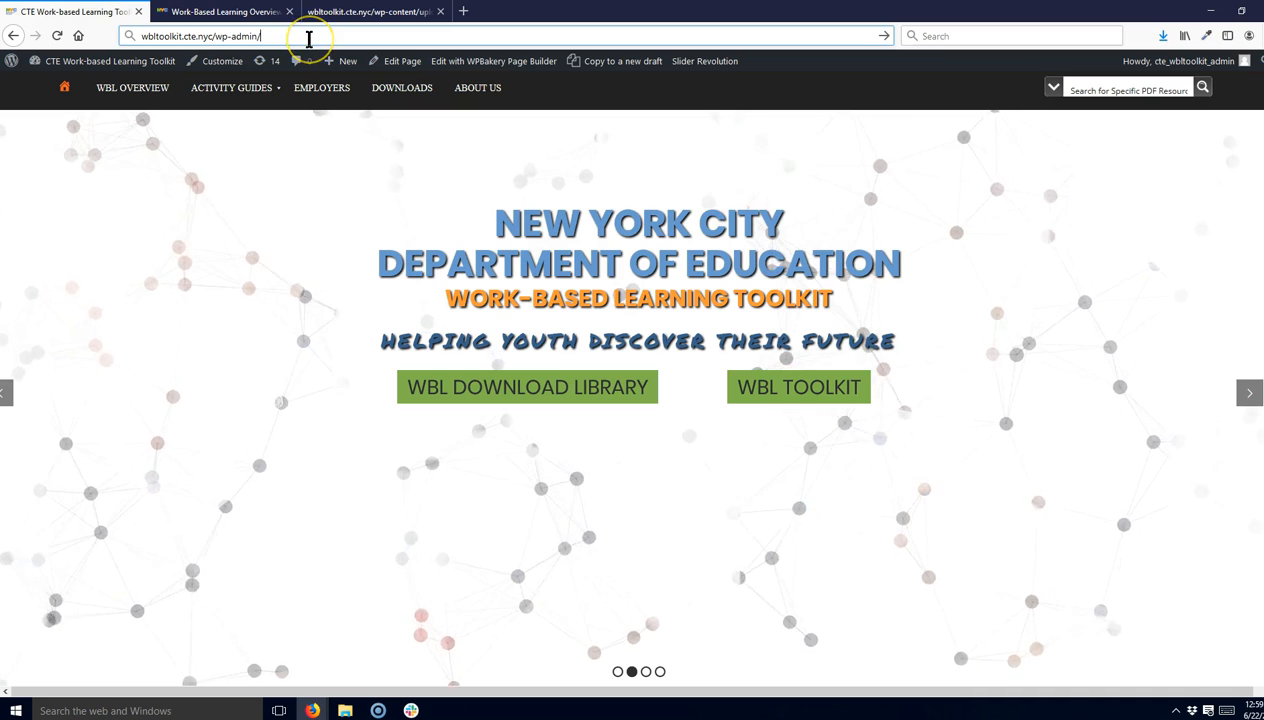
# - Return to the homepage wbltoolkit.cte.nyc and open the Internships activity guide page
pyautogui.press('BackSpace')
pyautogui.press('BackSpace')
pyautogui.press('BackSpace')
pyautogui.press('BackSpace')
pyautogui.press('BackSpace')
pyautogui.press('BackSpace')
pyautogui.press('BackSpace')
pyautogui.press('BackSpace')
pyautogui.press('BackSpace')
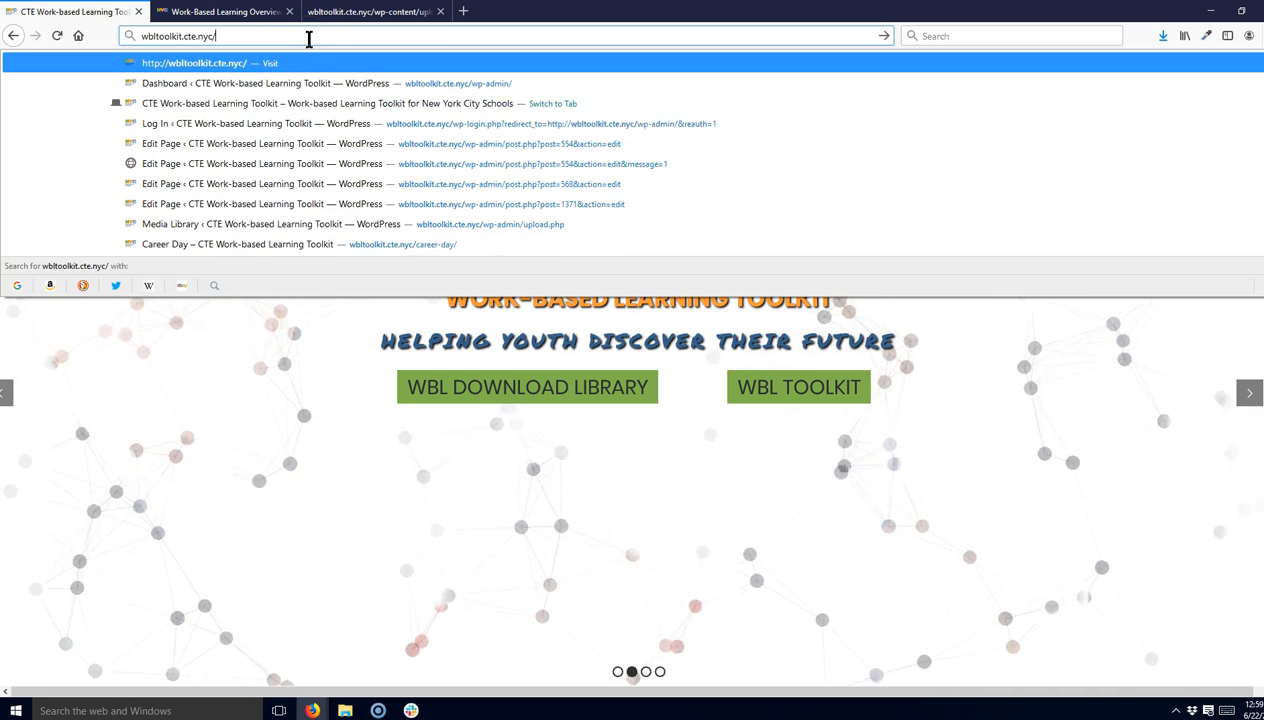
pyautogui.press('BackSpace')
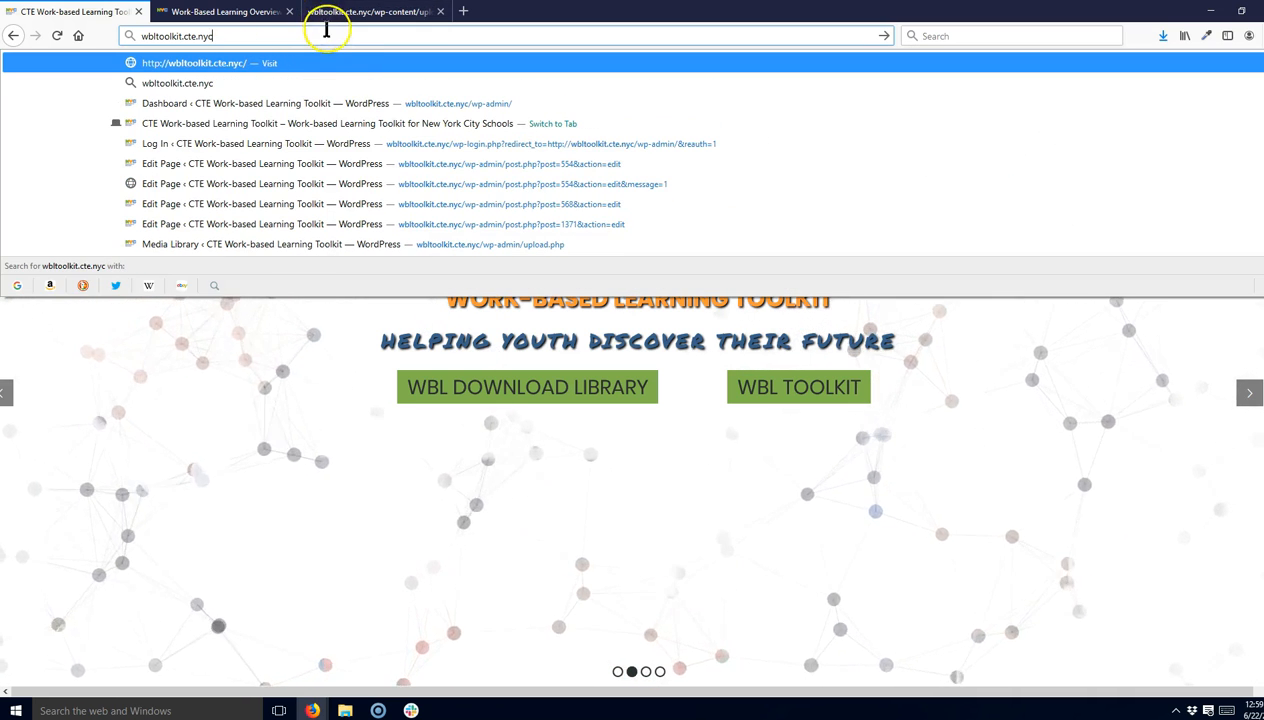
pyautogui.press('Return')
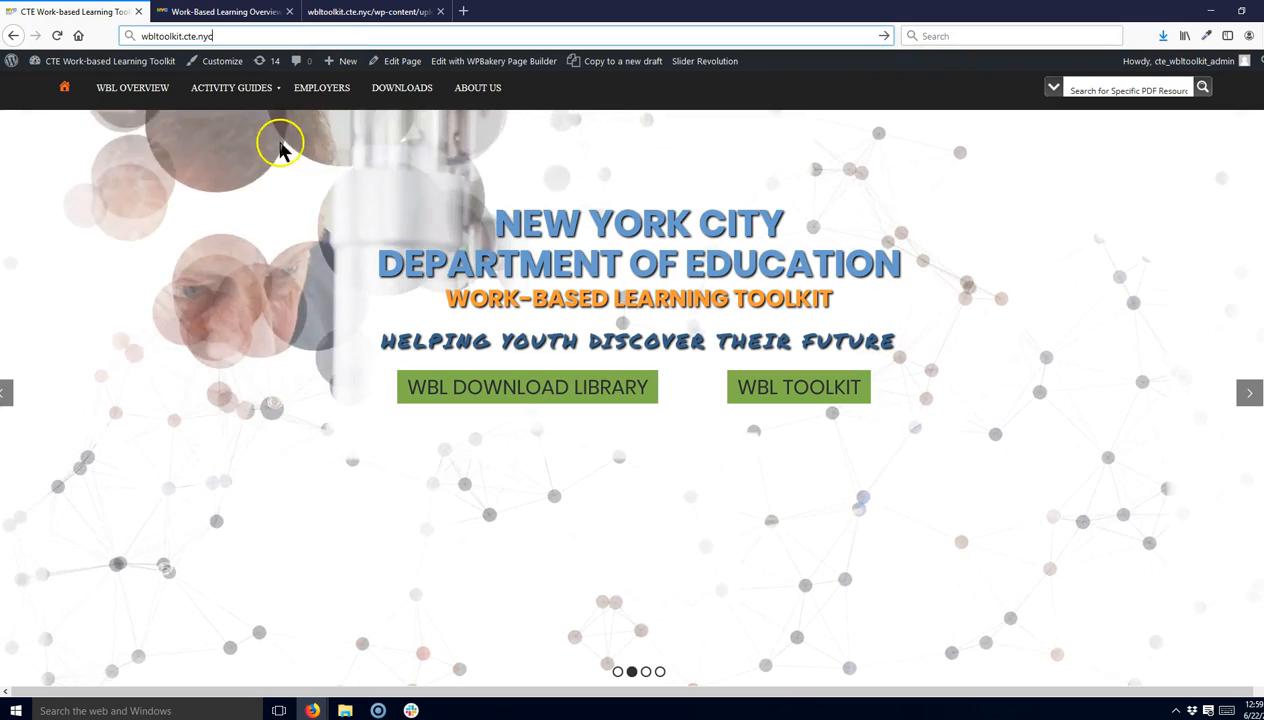
pyautogui.moveTo(226, 93)
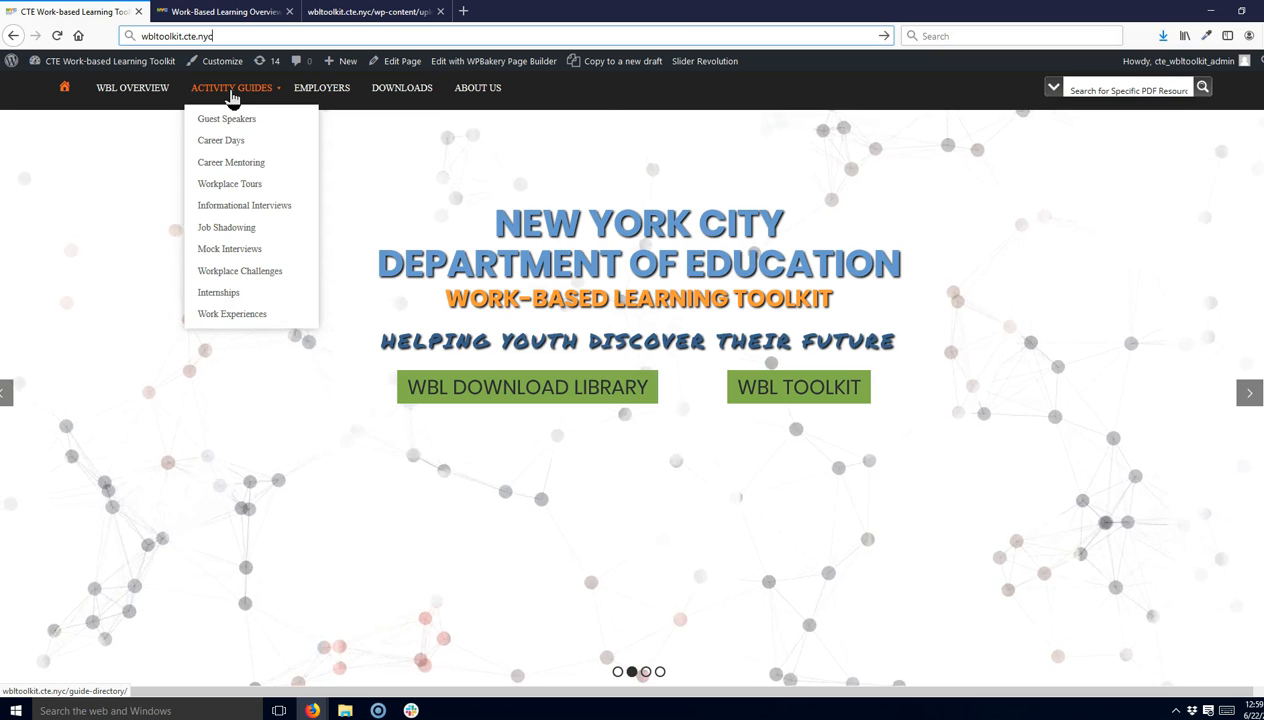
pyautogui.click(222, 295)
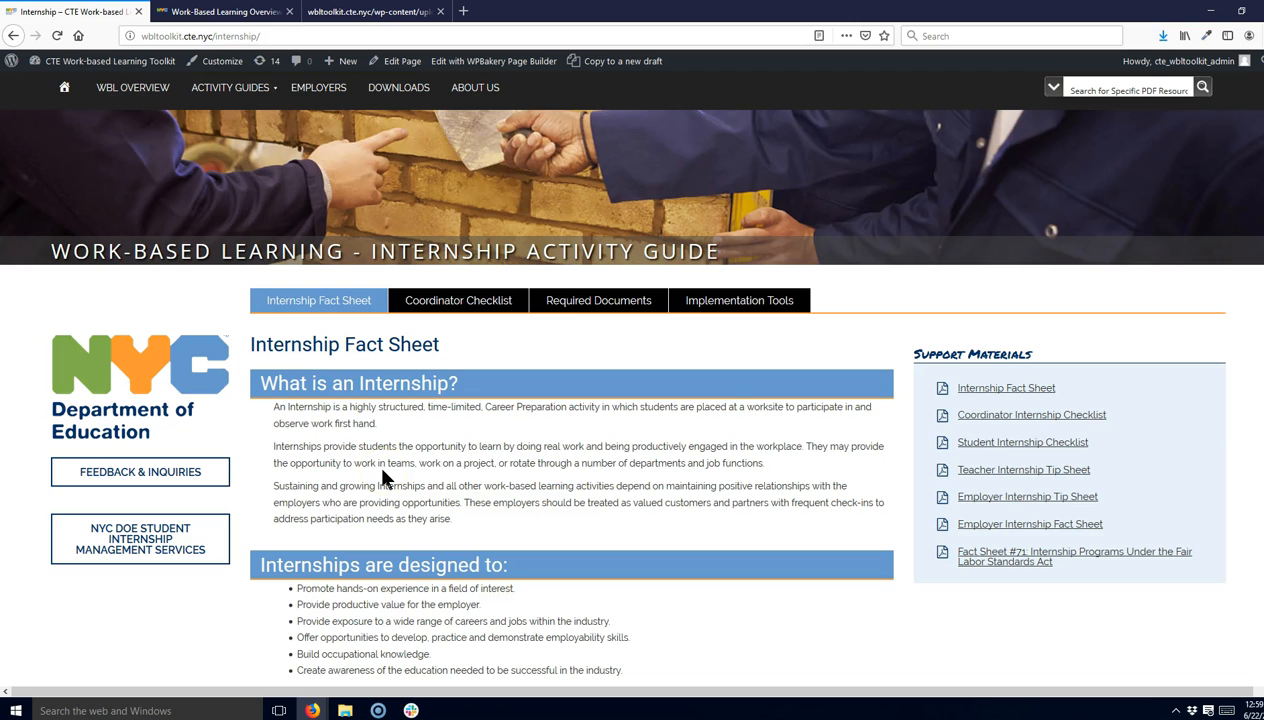
# - Open the Internship page in the WordPress page editor
pyautogui.scroll(-6, 381, 474)
pyautogui.scroll(8, 381, 474)
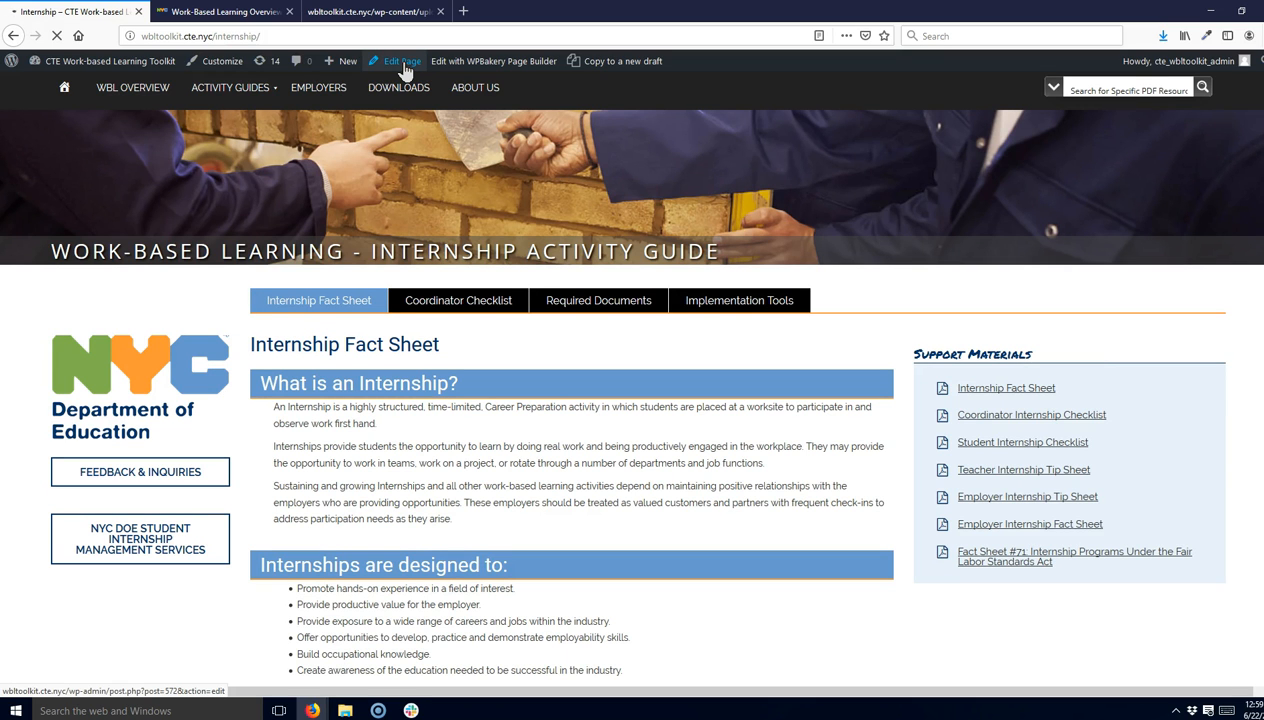
pyautogui.click(370, 563)
pyautogui.scroll(-2, 370, 563)
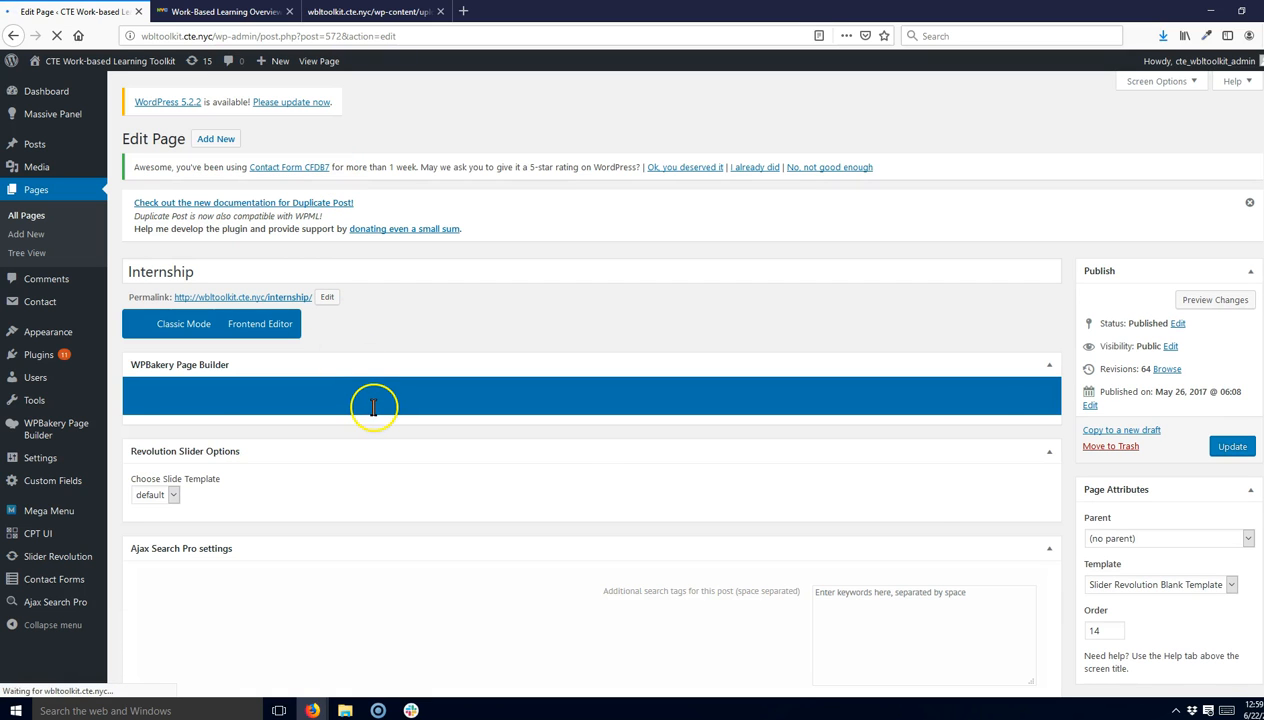
pyautogui.scroll(-2, 373, 407)
pyautogui.scroll(-3, 373, 407)
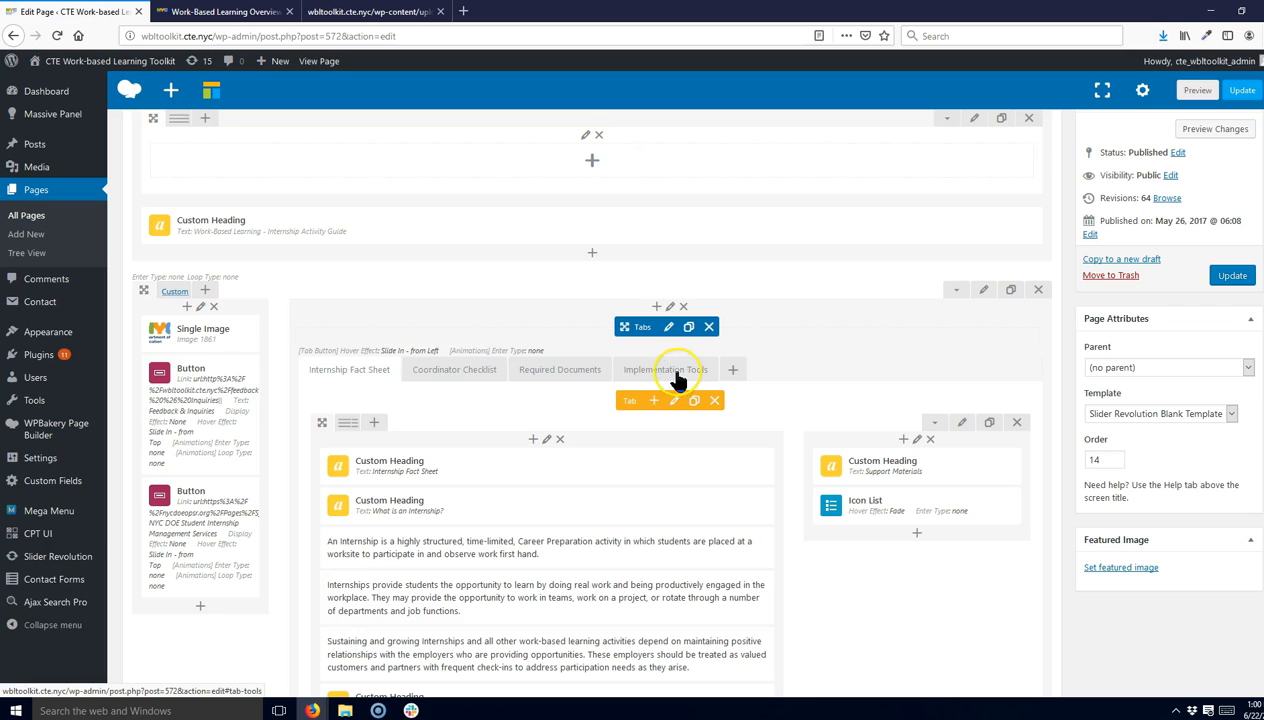
# - Browse the page builder's Coordinator Checklist, Required Documents, Implementation Tools and Internship Fact Sheet tabs and scroll through the content
pyautogui.click(452, 372)
pyautogui.click(542, 367)
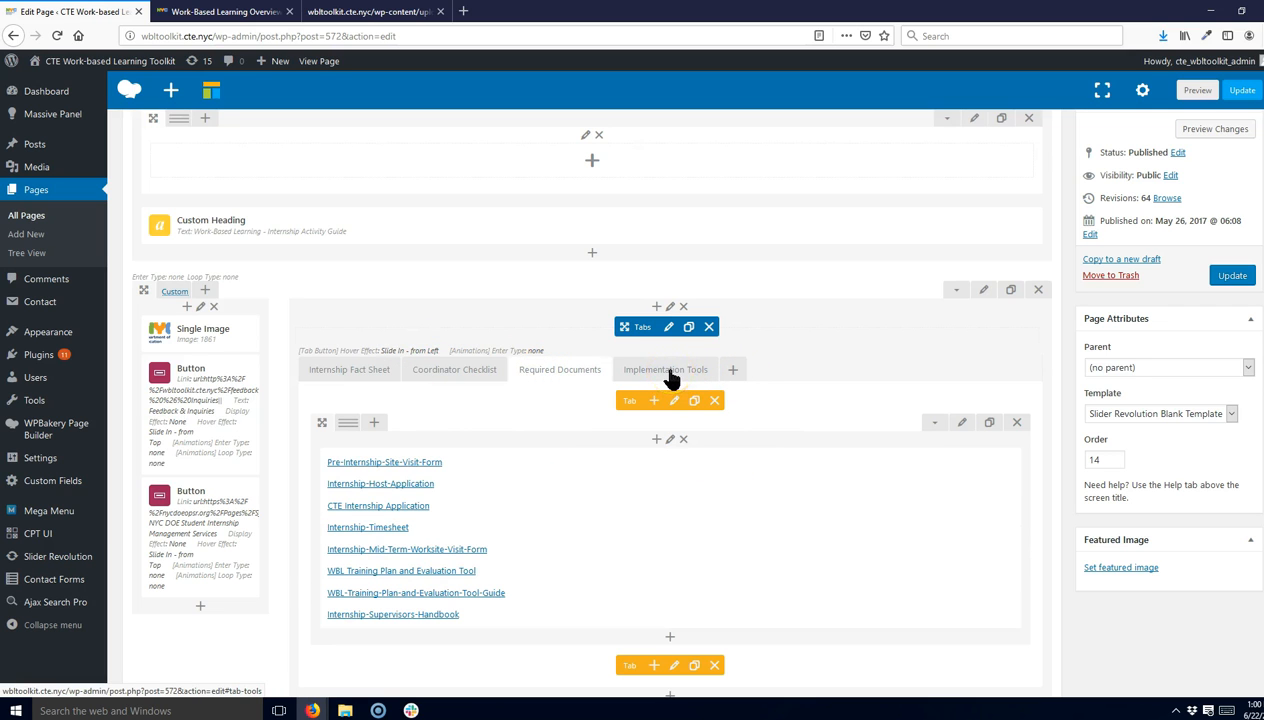
pyautogui.click(671, 378)
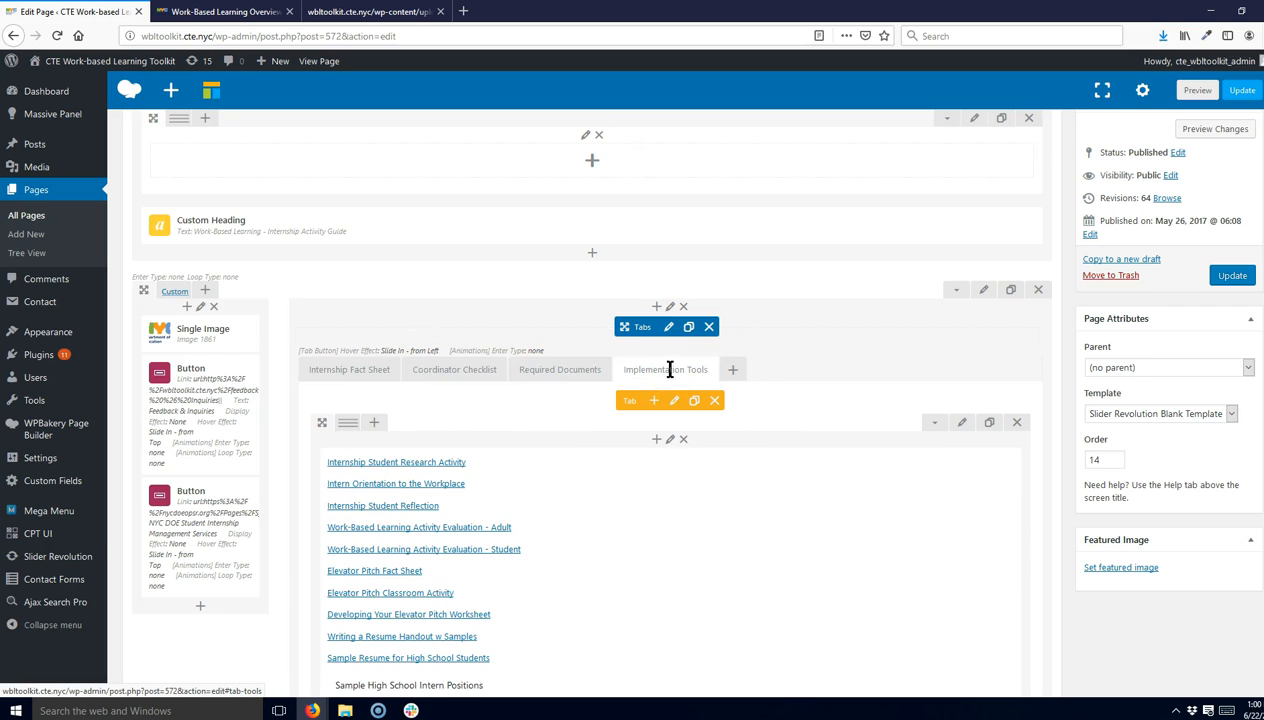
pyautogui.click(340, 372)
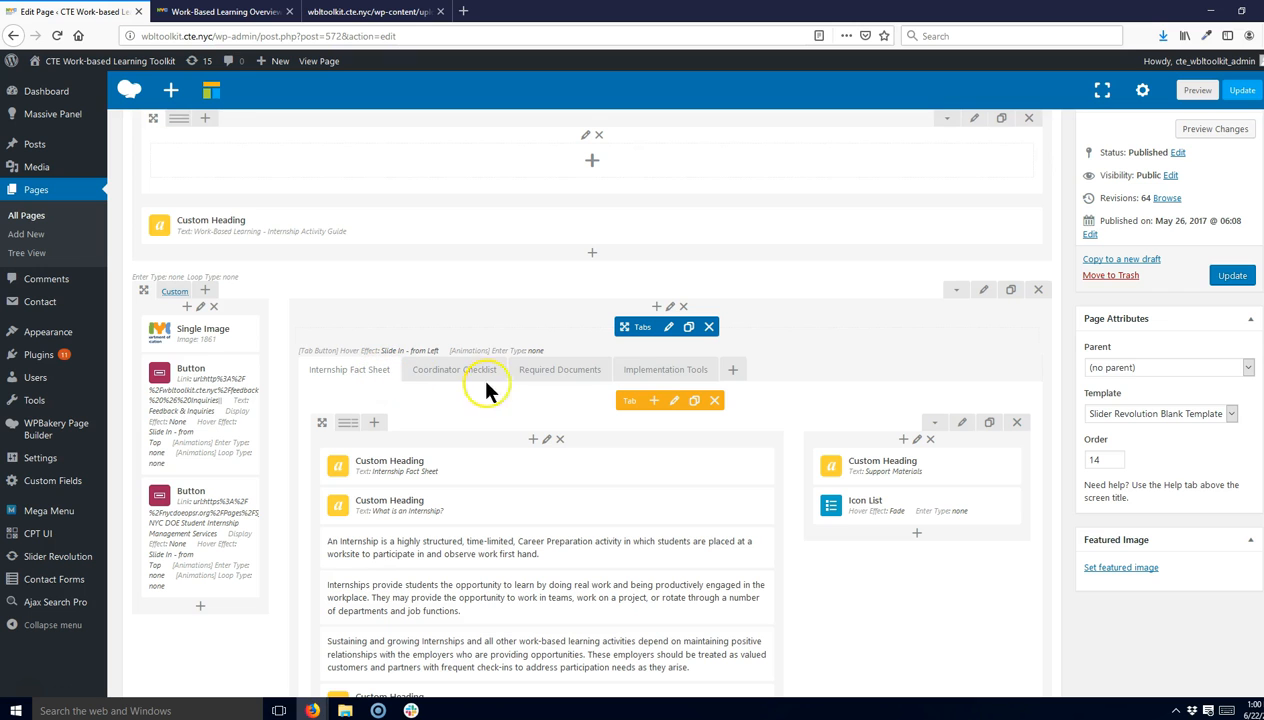
pyautogui.scroll(-3, 524, 446)
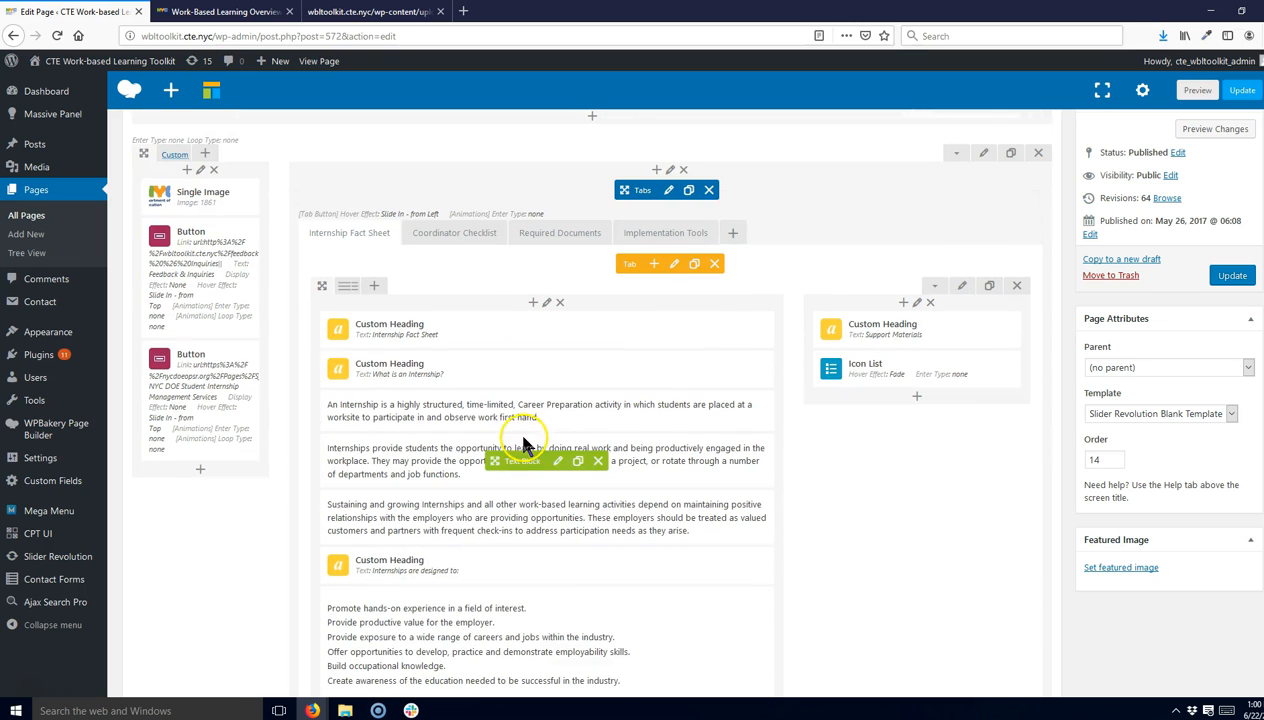
pyautogui.scroll(-12, 509, 307)
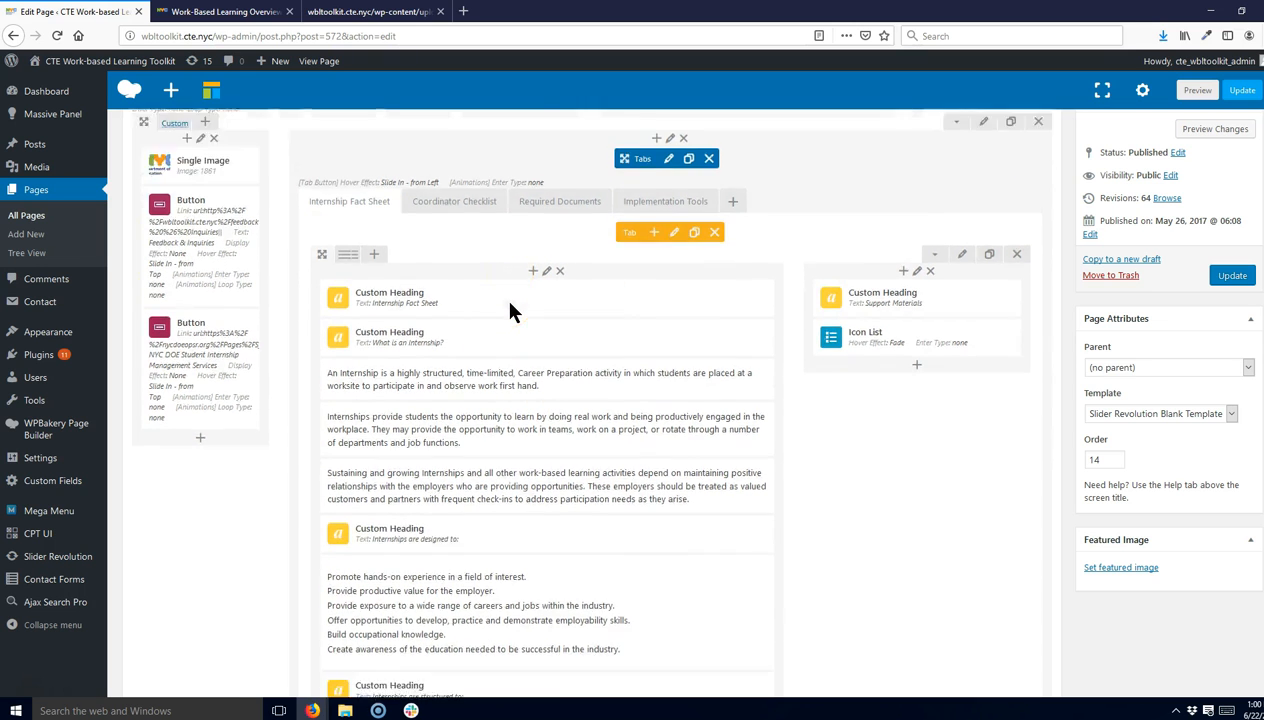
pyautogui.scroll(-2, 510, 303)
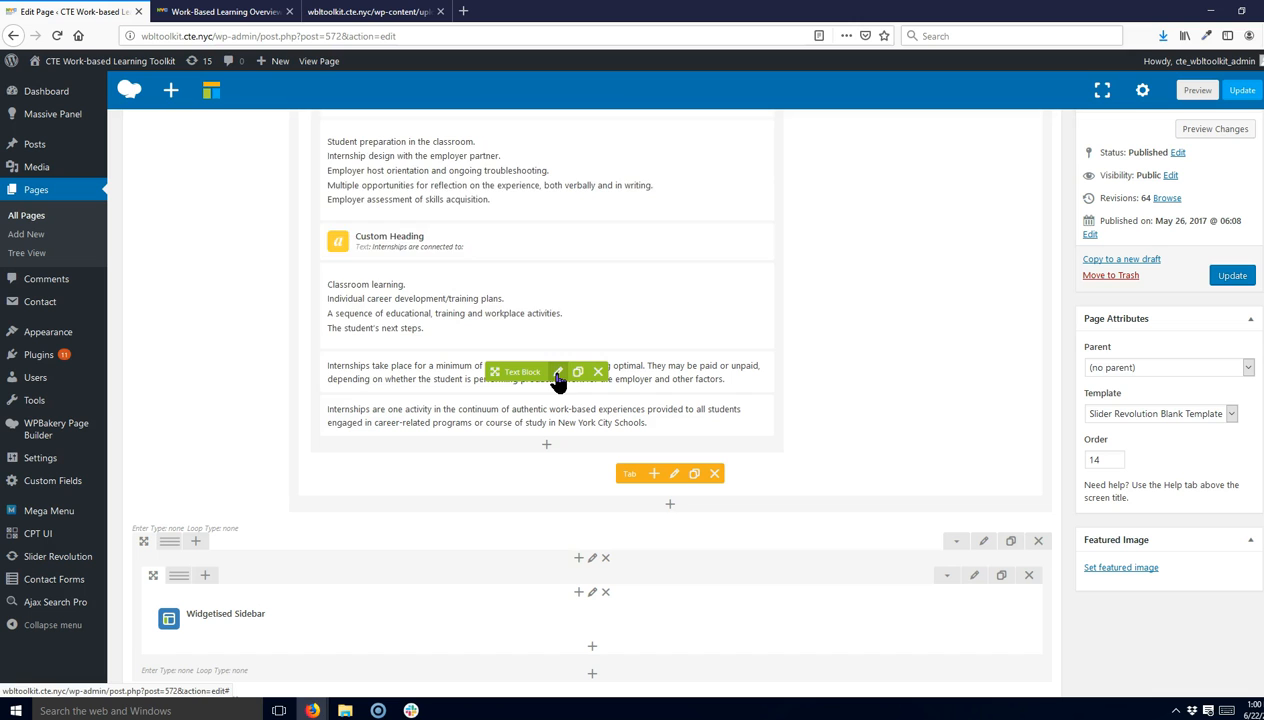
# - Change the minimum in the internship hours text block to 80 hours and save the block
pyautogui.click(558, 374)
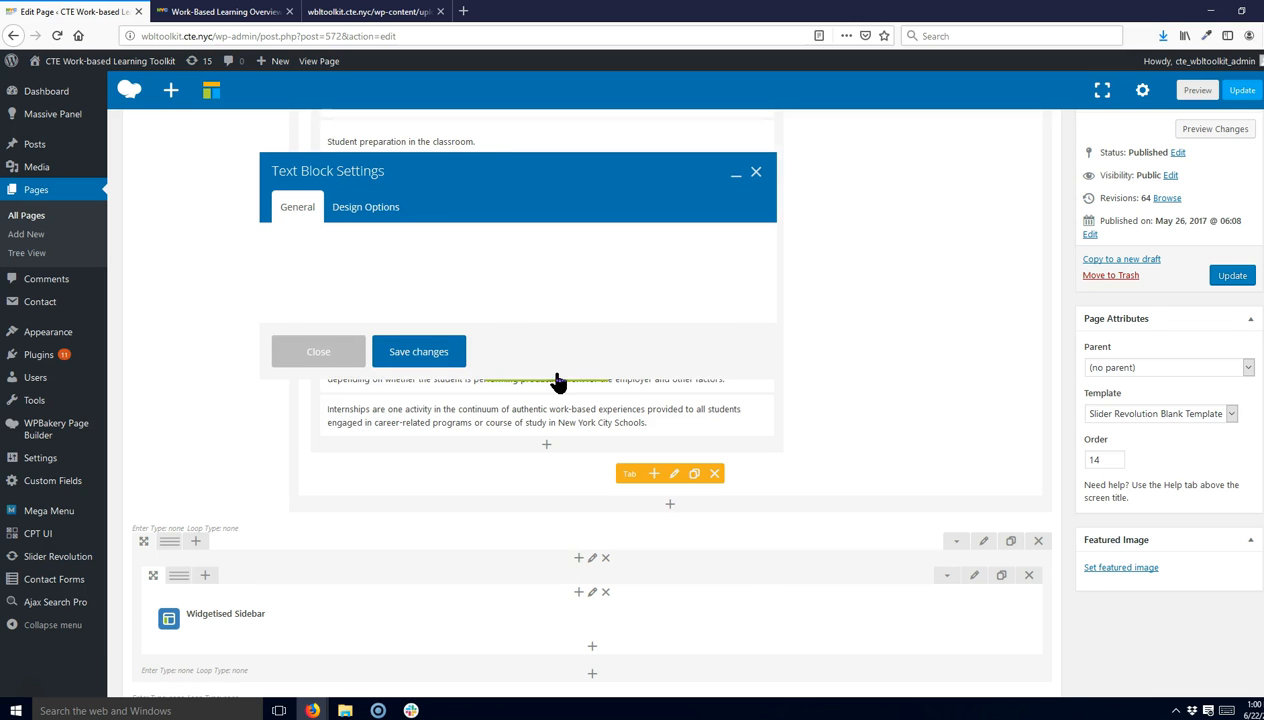
pyautogui.click(756, 172)
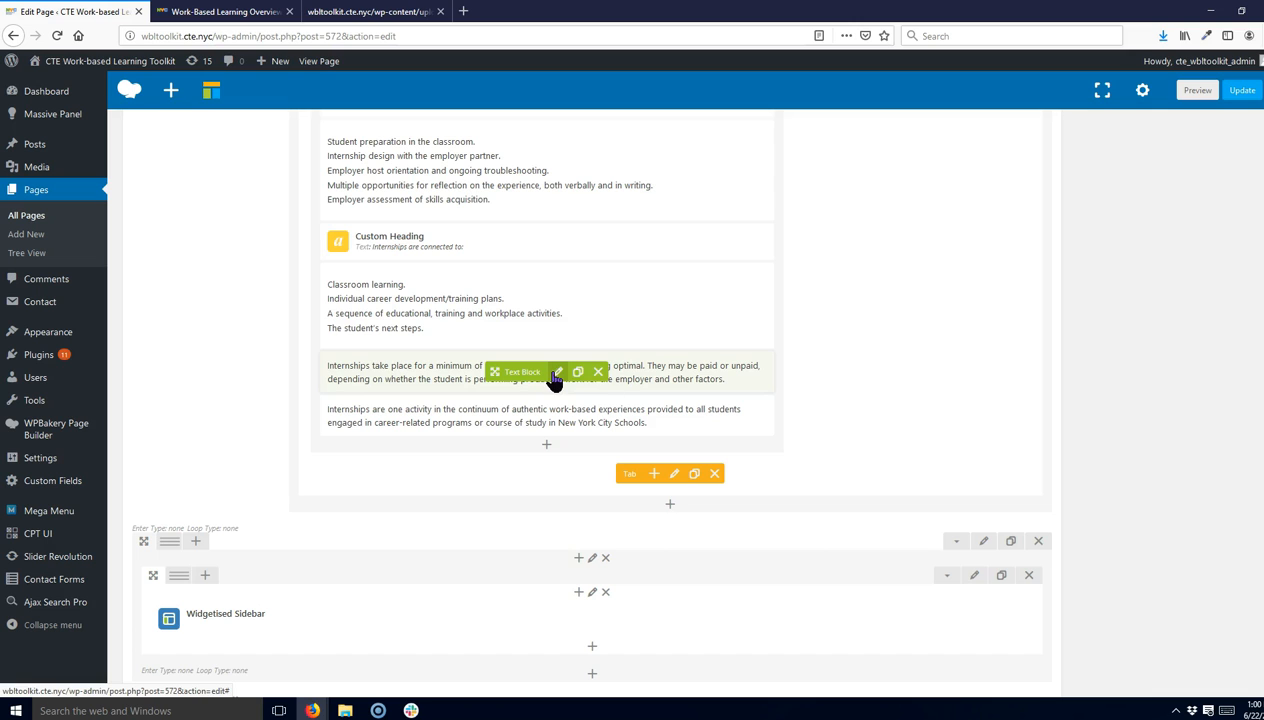
pyautogui.click(558, 373)
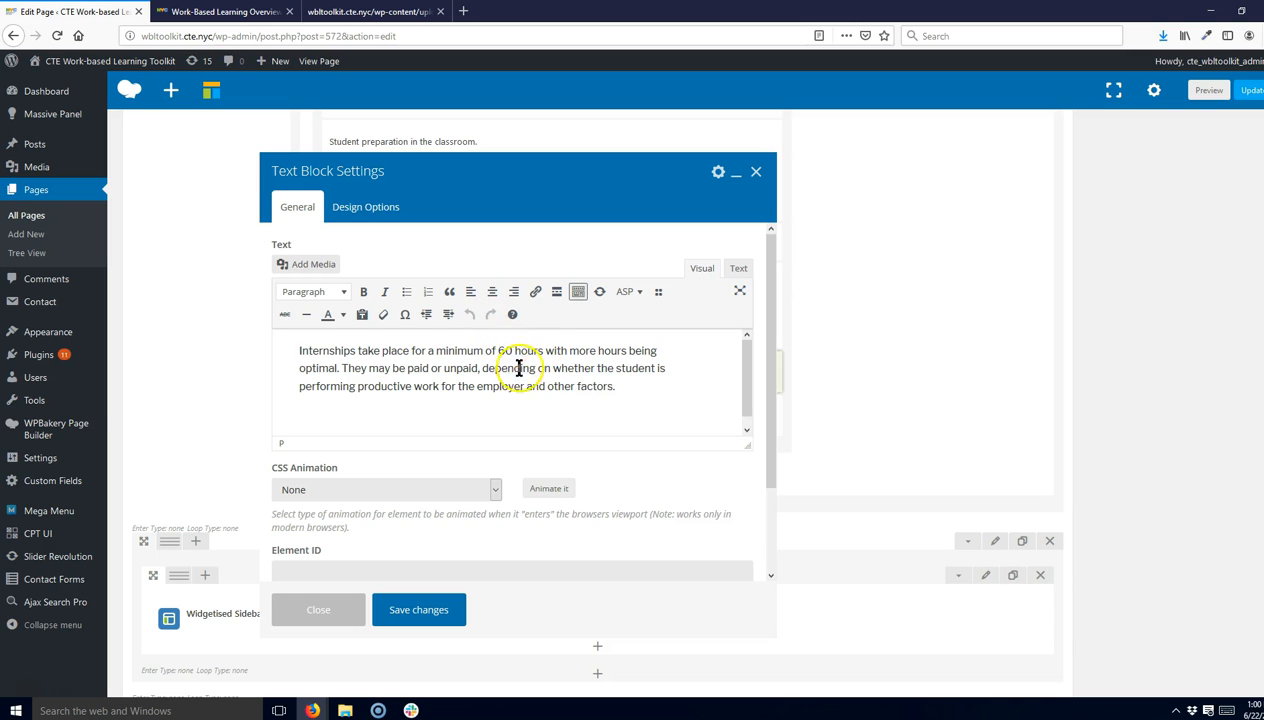
pyautogui.press('BackSpace')
pyautogui.write('8')
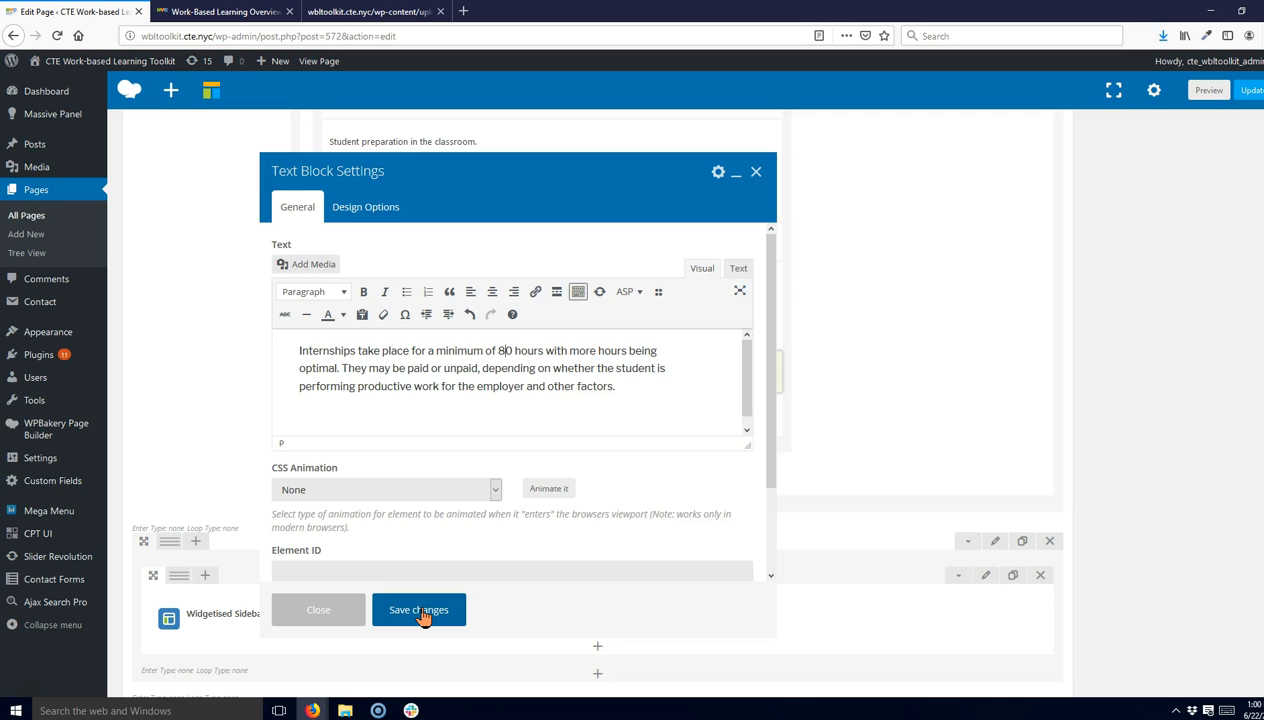
pyautogui.click(420, 612)
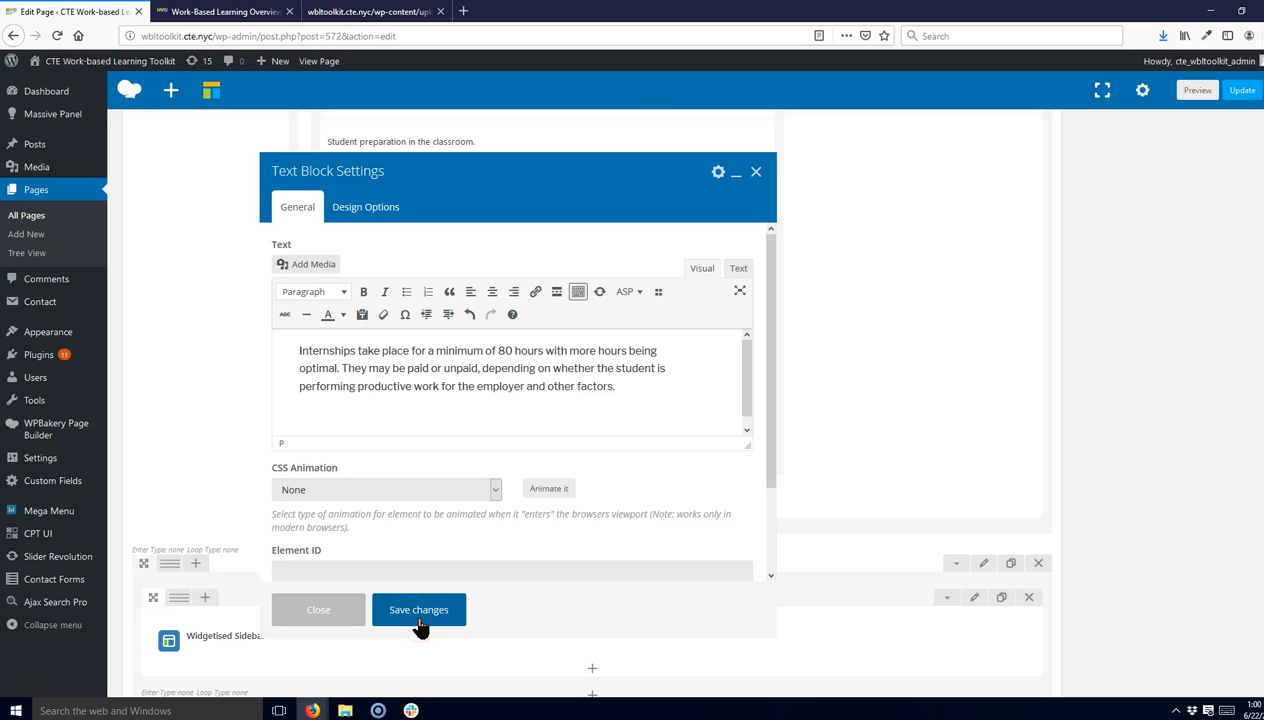
pyautogui.click(756, 173)
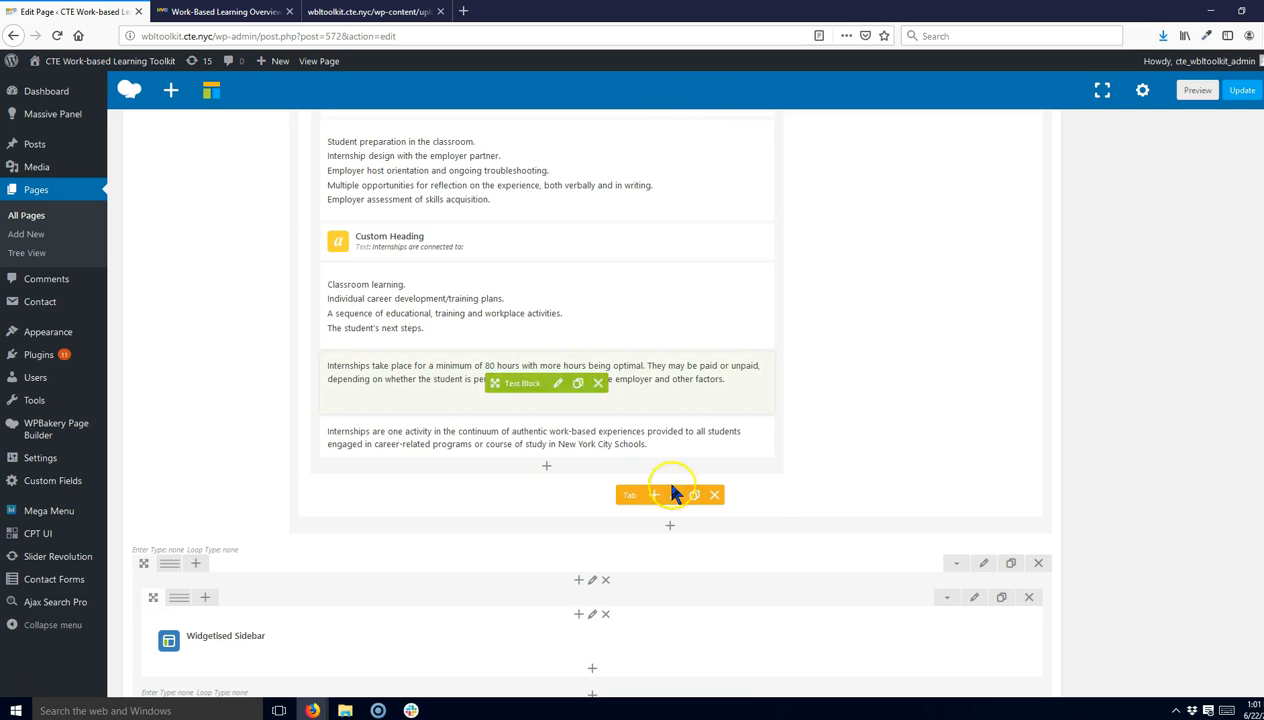
# - Open and close the settings of the 'Internships are supported by' text block
pyautogui.scroll(3, 694, 495)
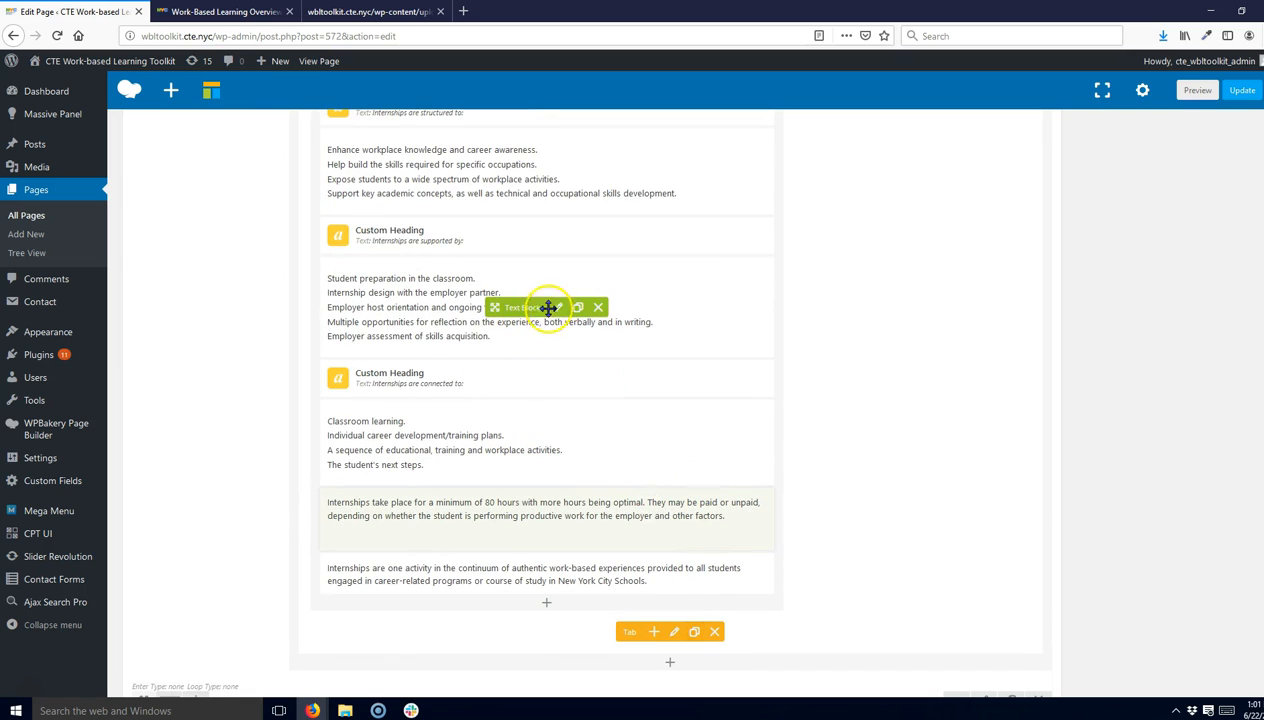
pyautogui.click(557, 308)
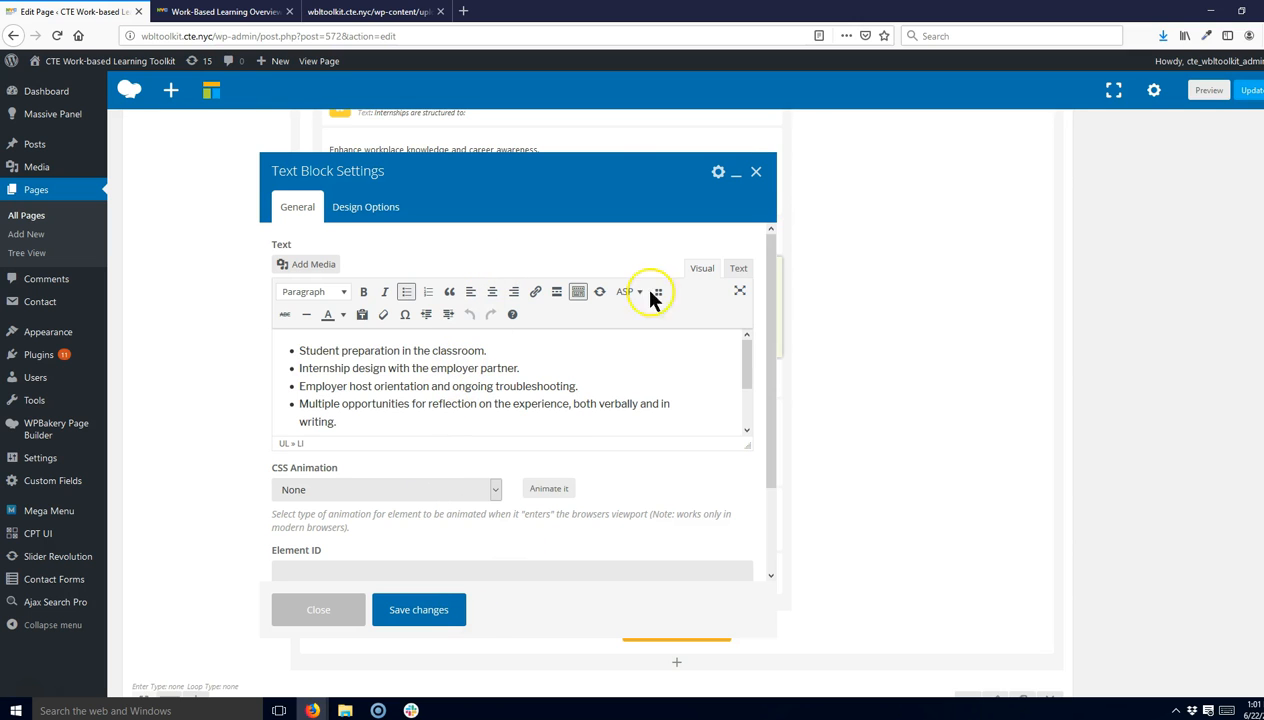
pyautogui.click(400, 610)
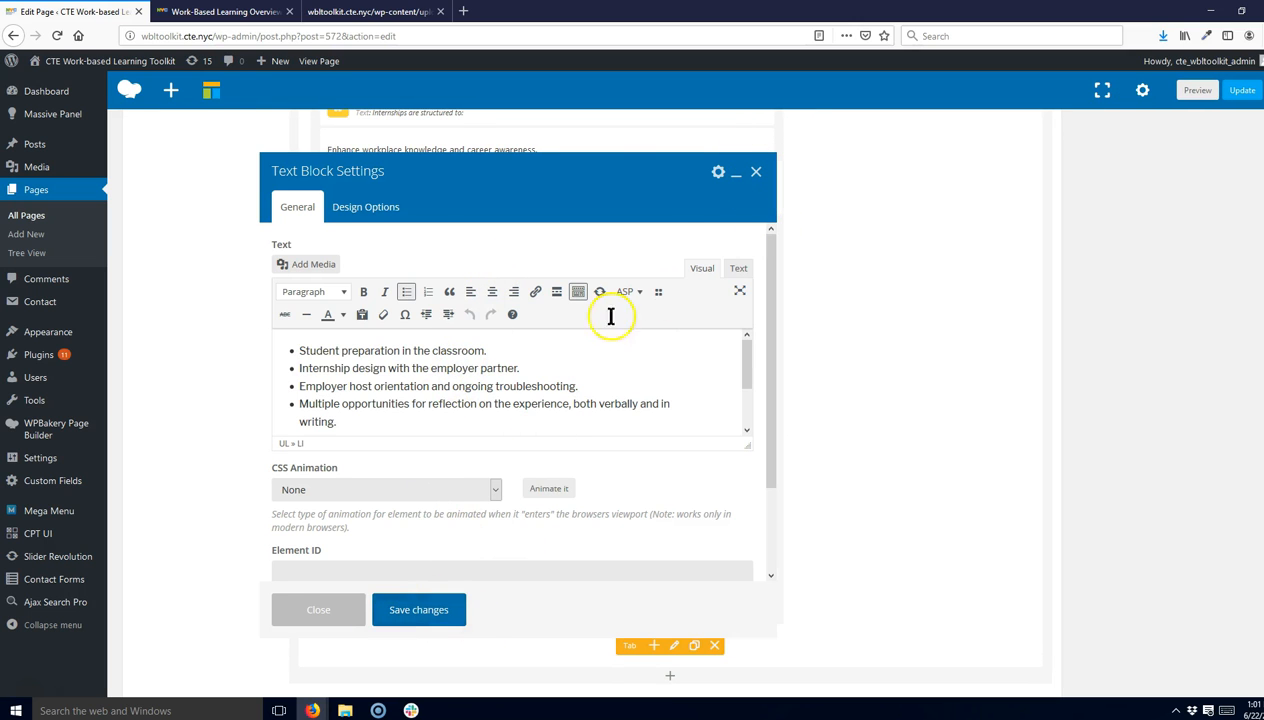
pyautogui.click(753, 178)
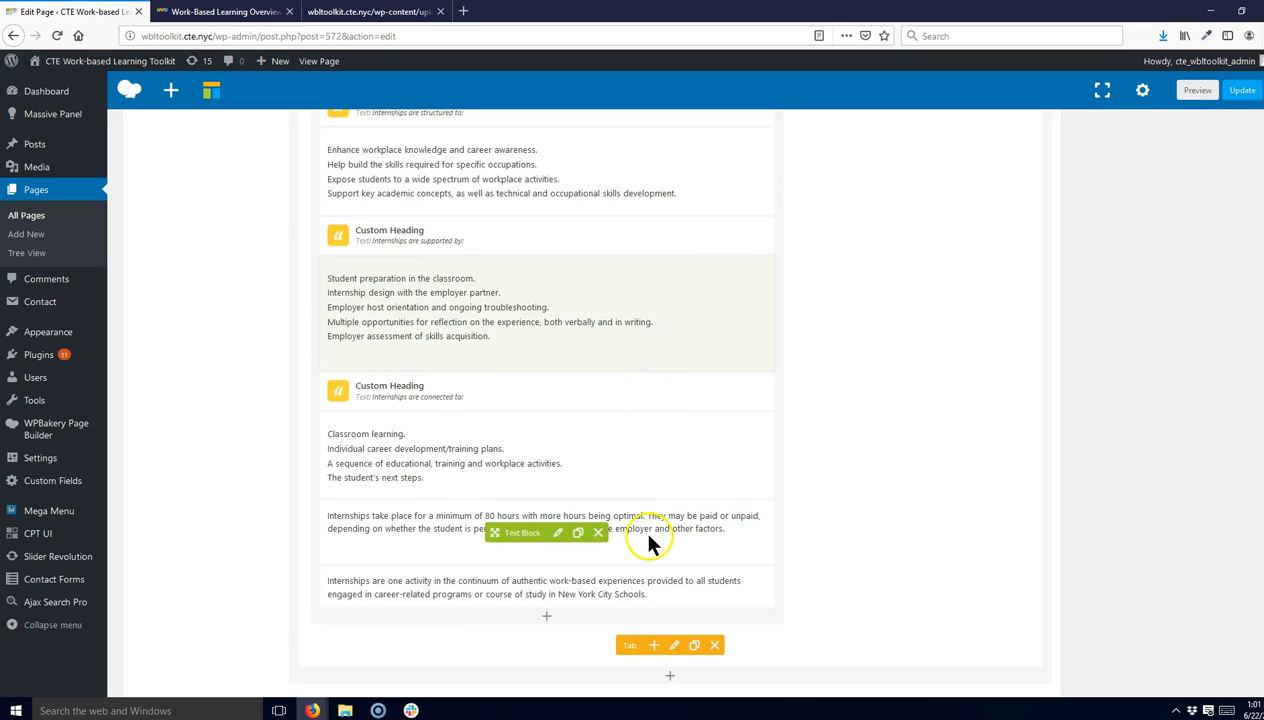
# - Update the page to publish the edited text
pyautogui.scroll(10, 650, 532)
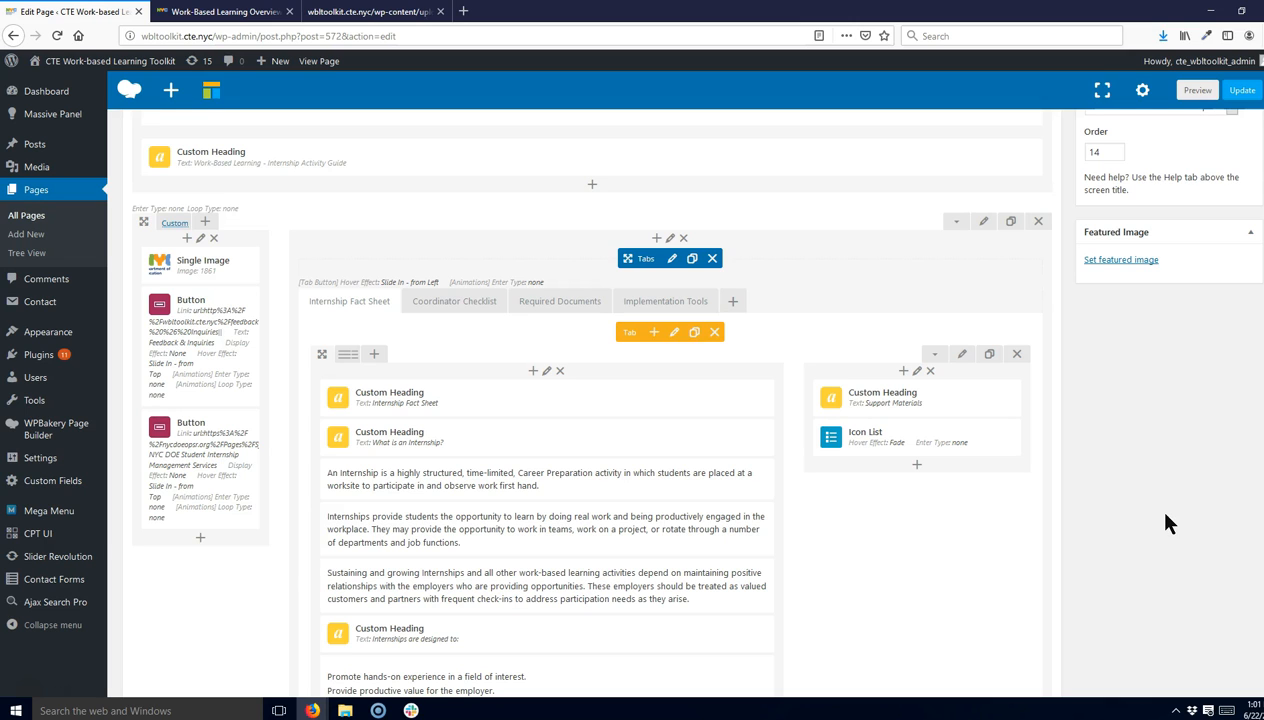
pyautogui.moveTo(1240, 93)
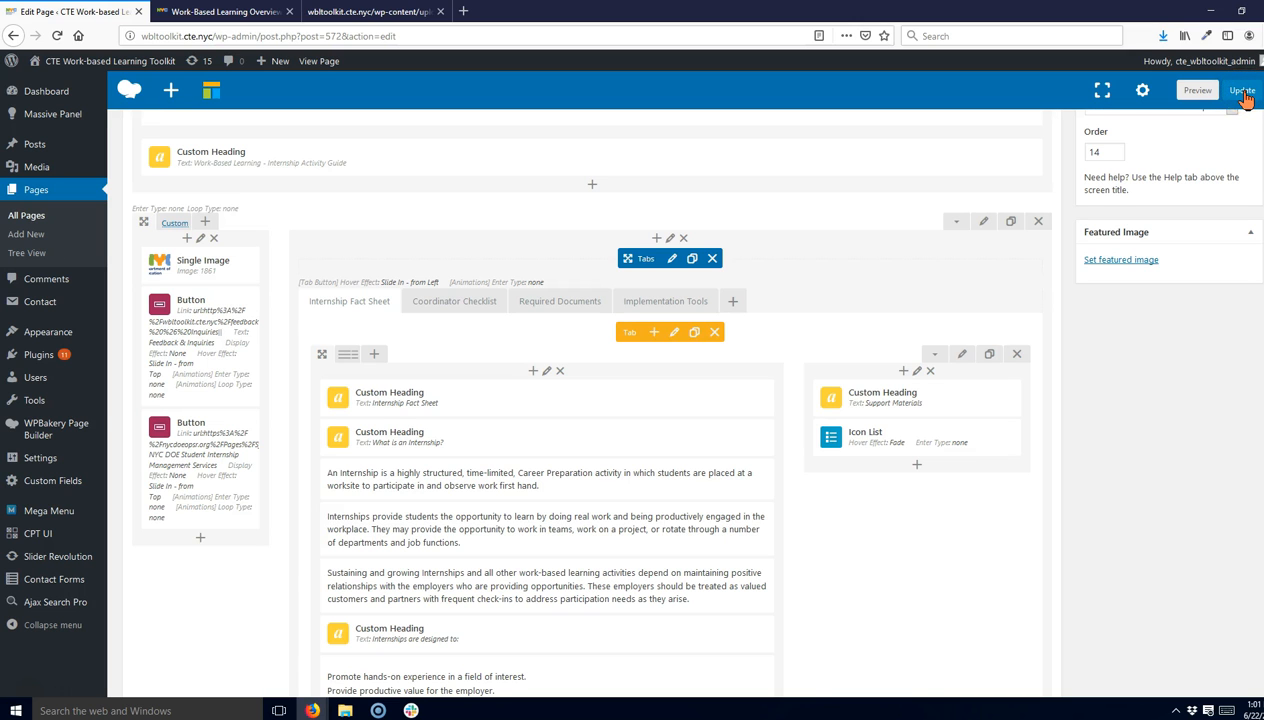
pyautogui.scroll(5, 1237, 120)
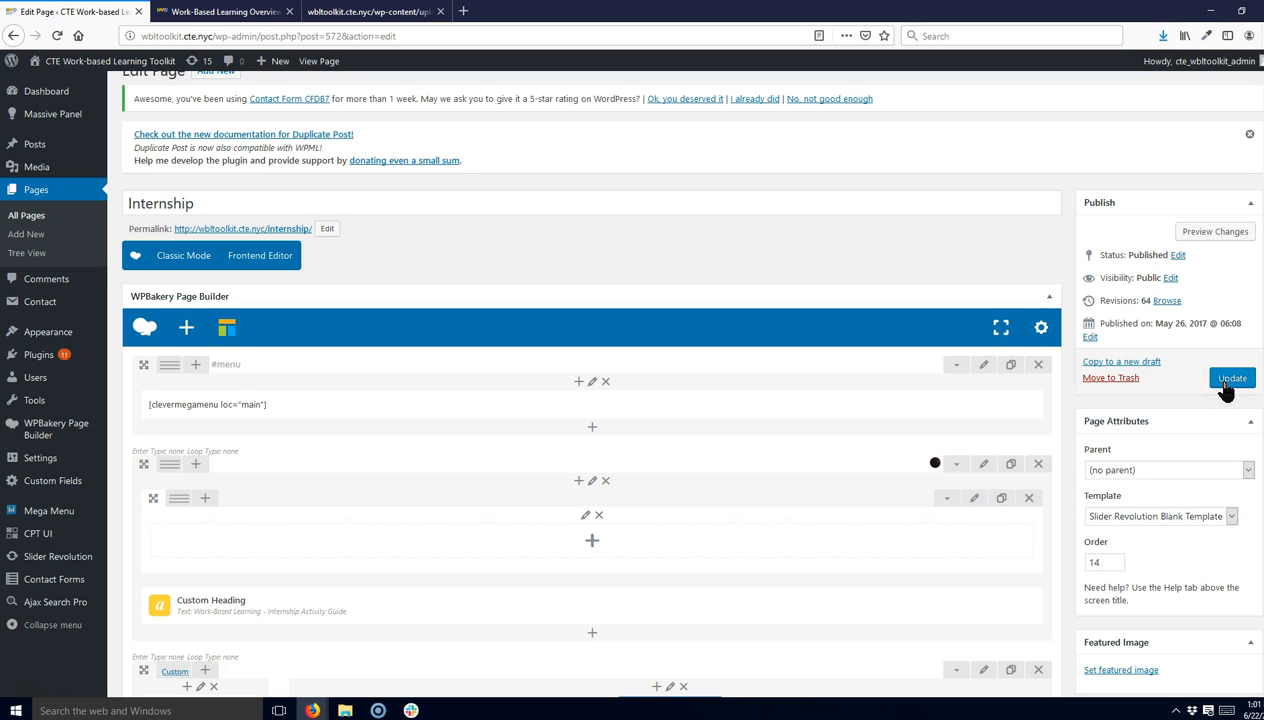
pyautogui.scroll(-5, 1226, 390)
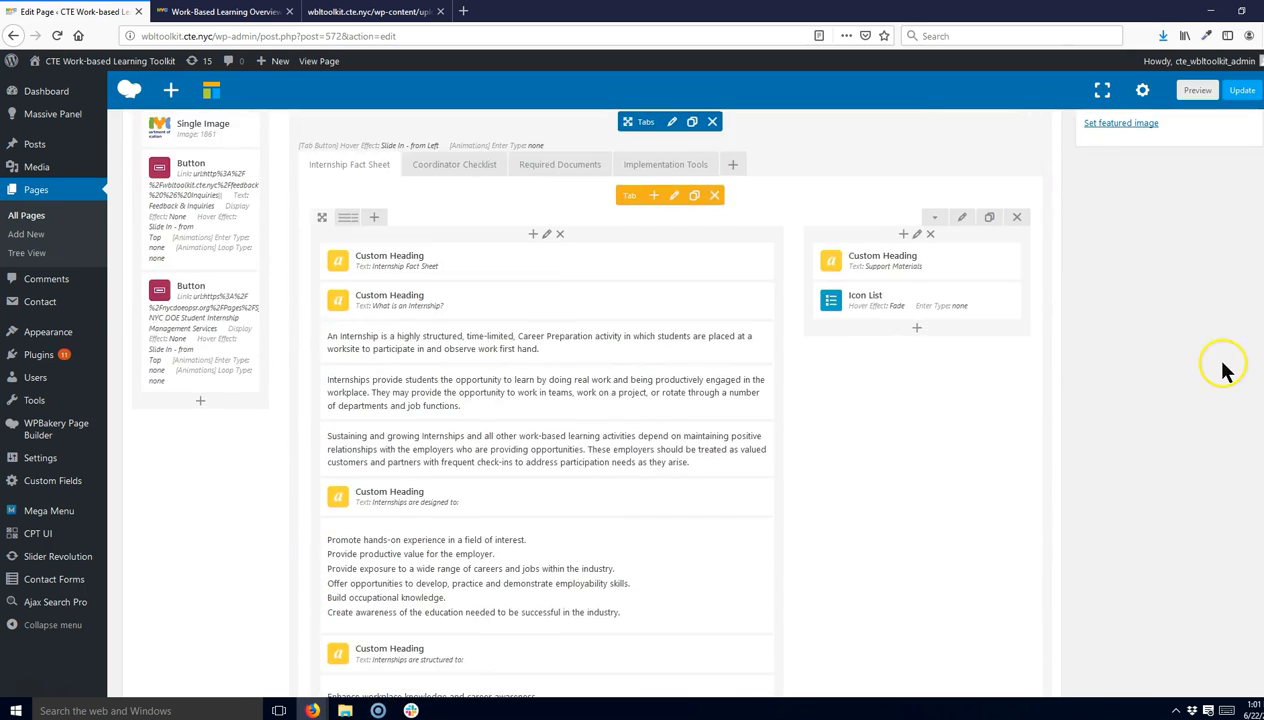
pyautogui.click(1240, 90)
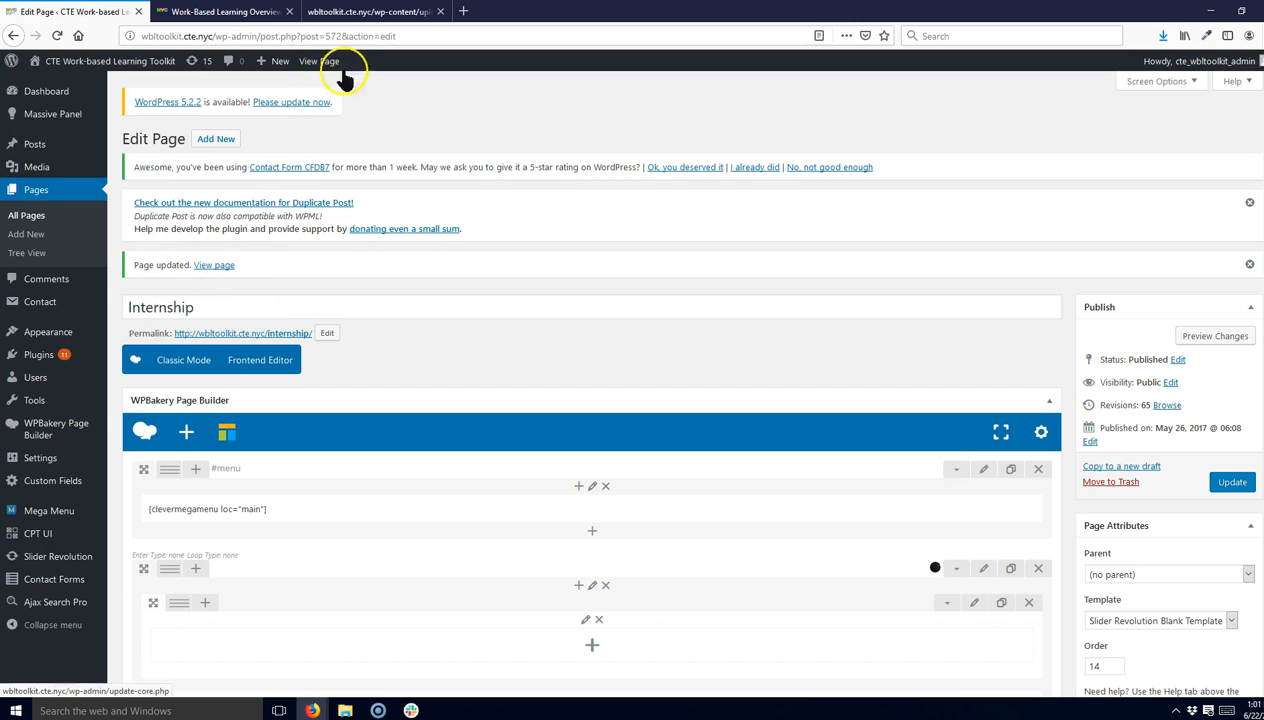
# - View the live Internship page and briefly open it in the WPBakery frontend editor
pyautogui.click(322, 63)
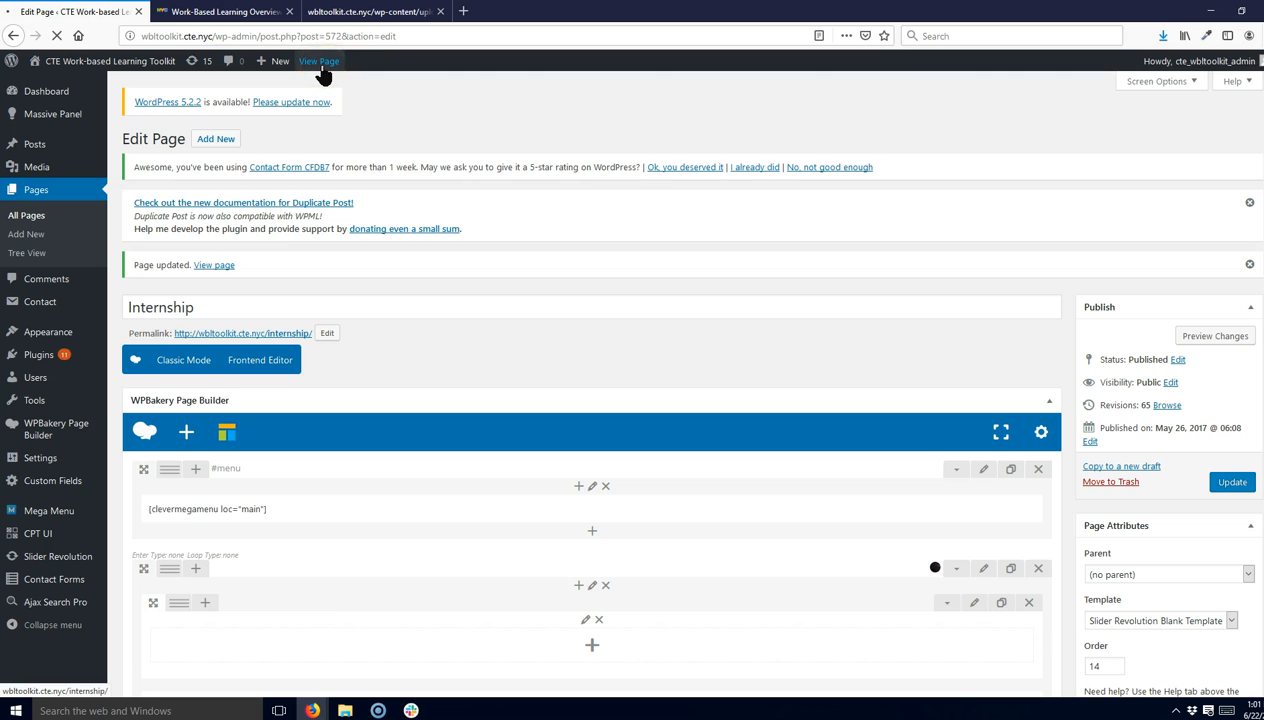
pyautogui.scroll(-6, 282, 254)
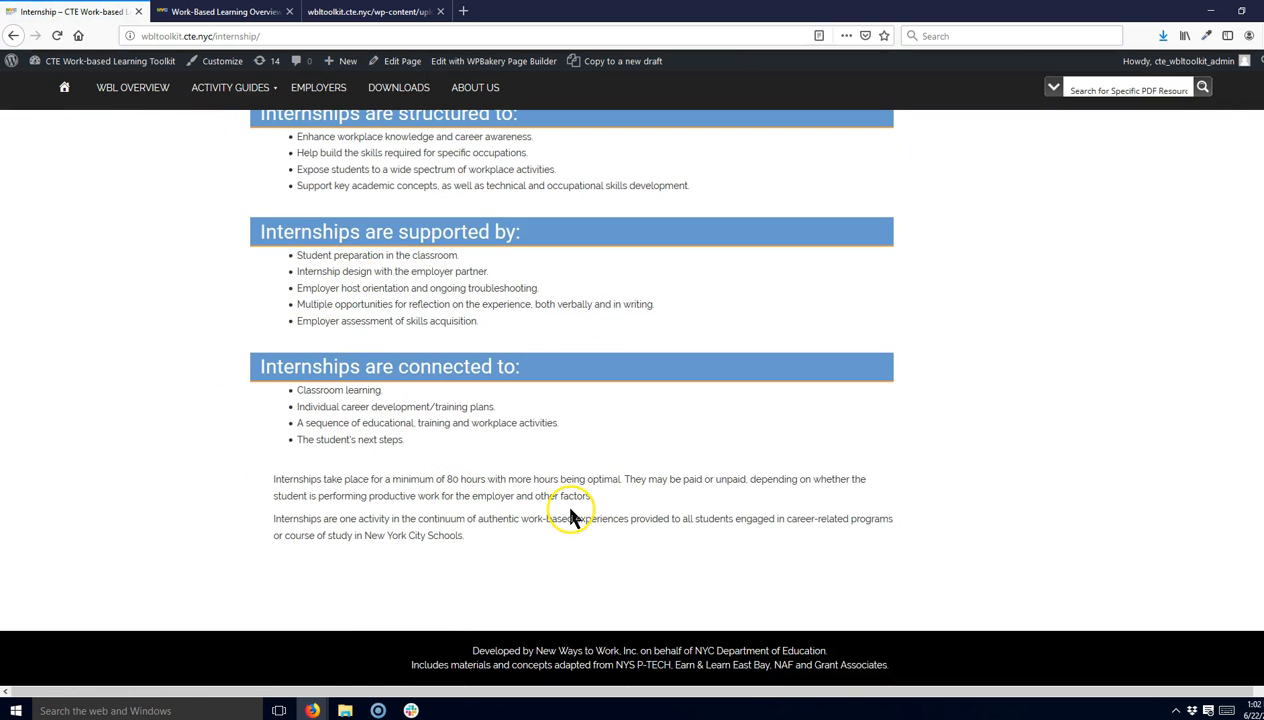
pyautogui.scroll(6, 568, 512)
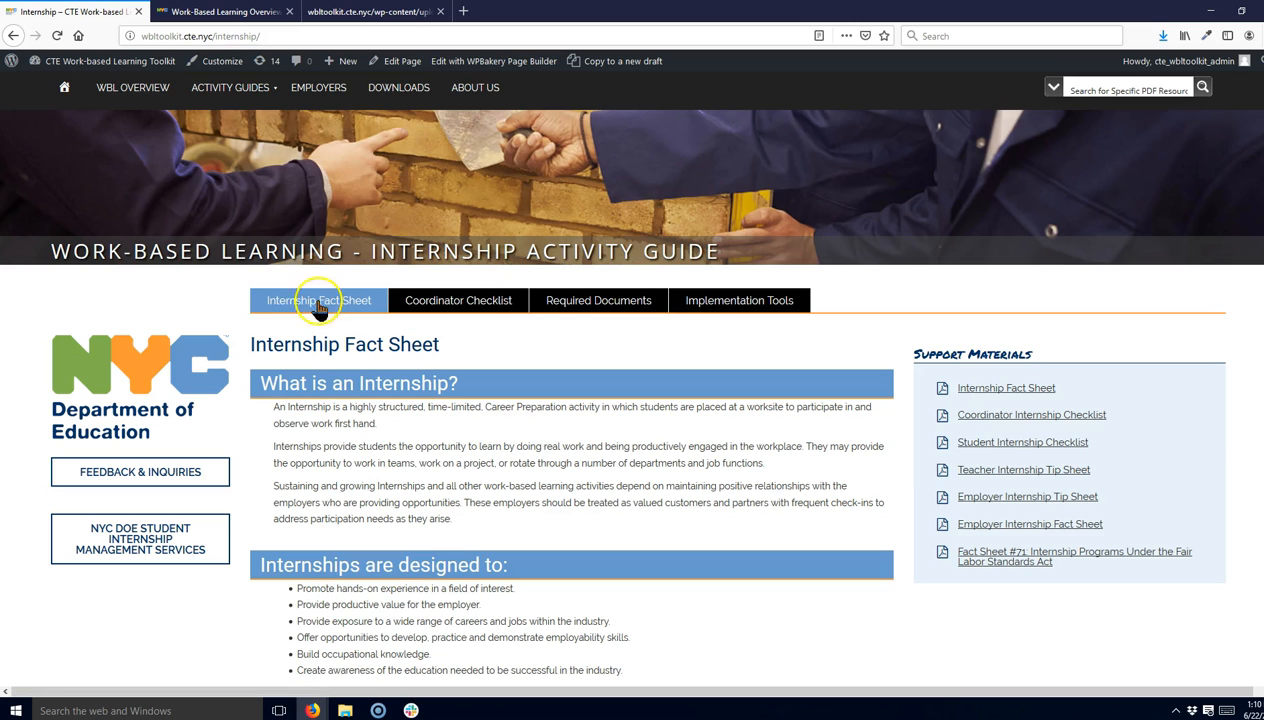
pyautogui.click(505, 64)
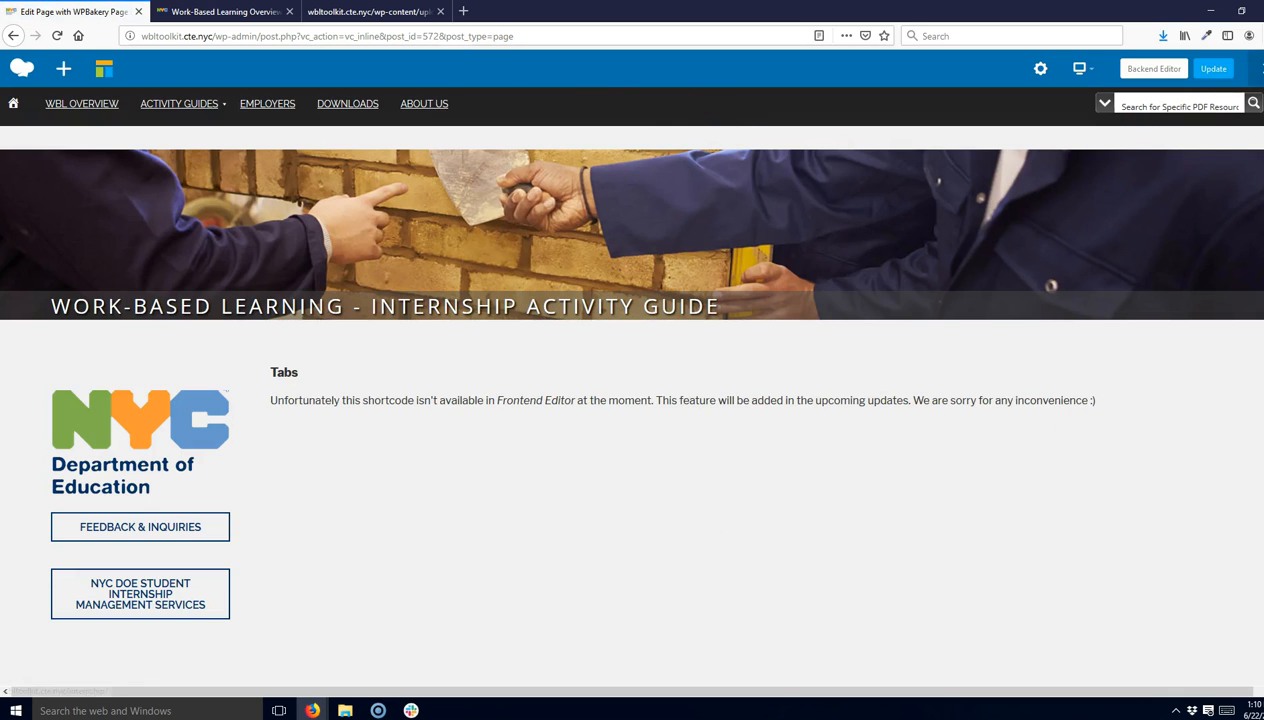
pyautogui.click(1258, 68)
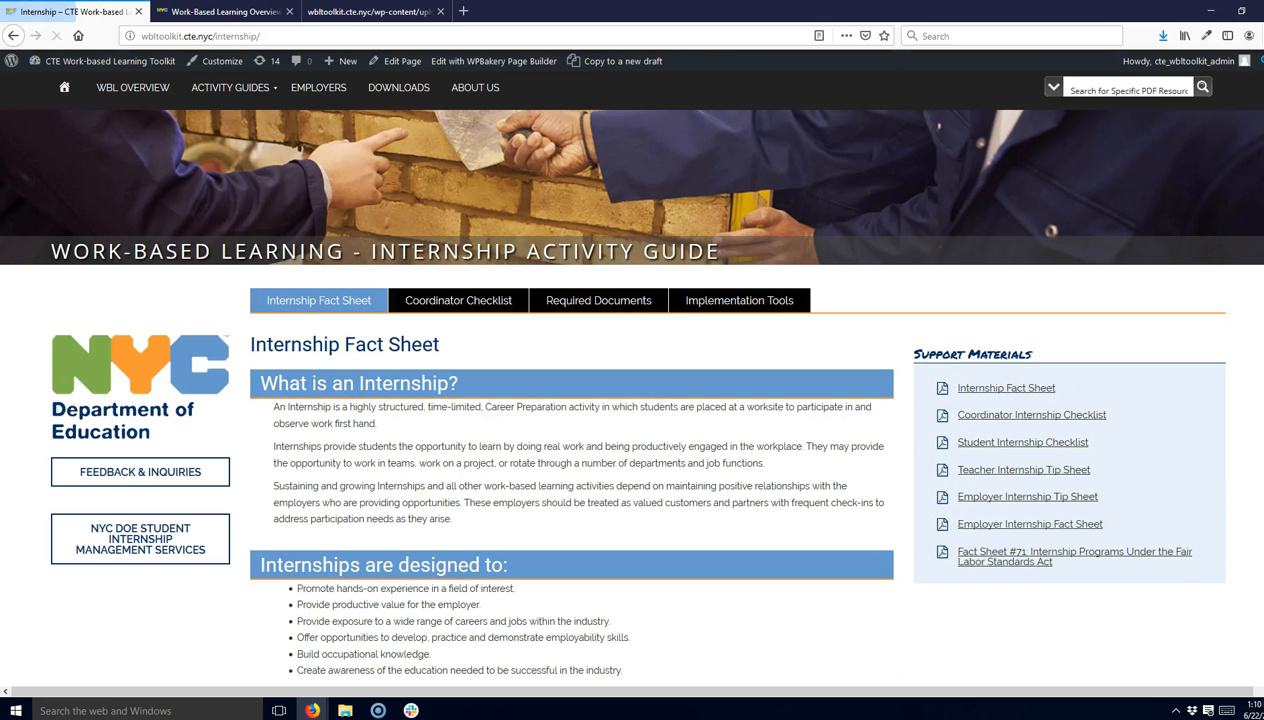